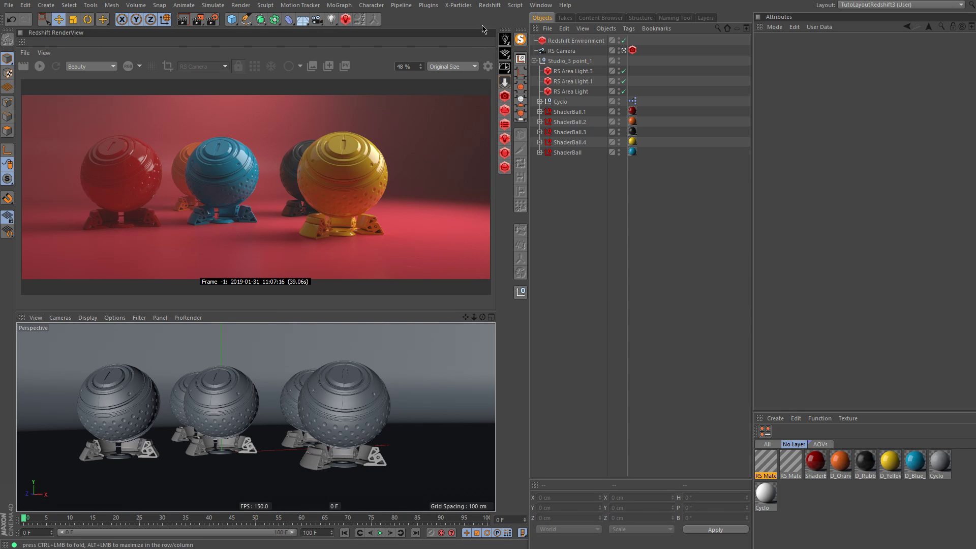
# In Redshift's AOV Manager, add a Cryptomatte AOV next to the existing Z depth AOV.
pyautogui.click(492, 6)
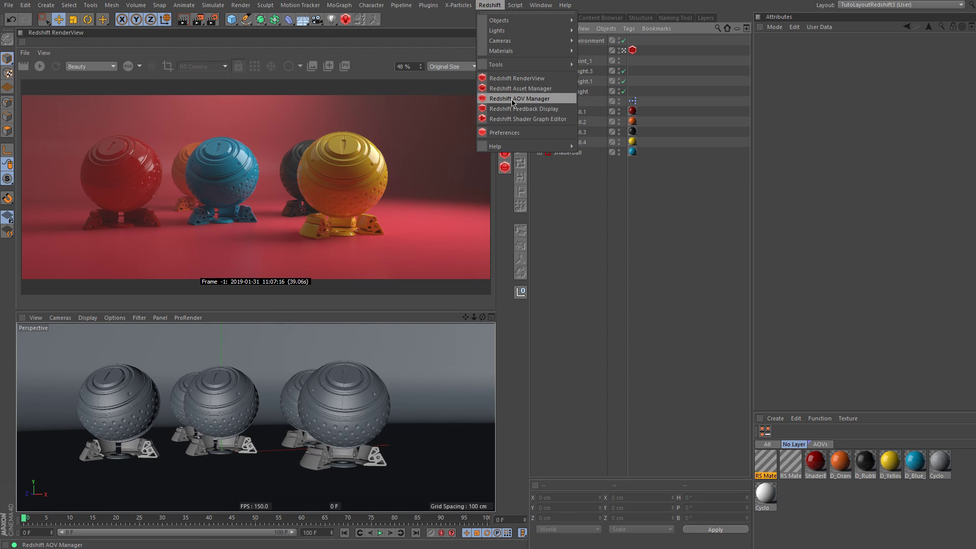
pyautogui.click(544, 99)
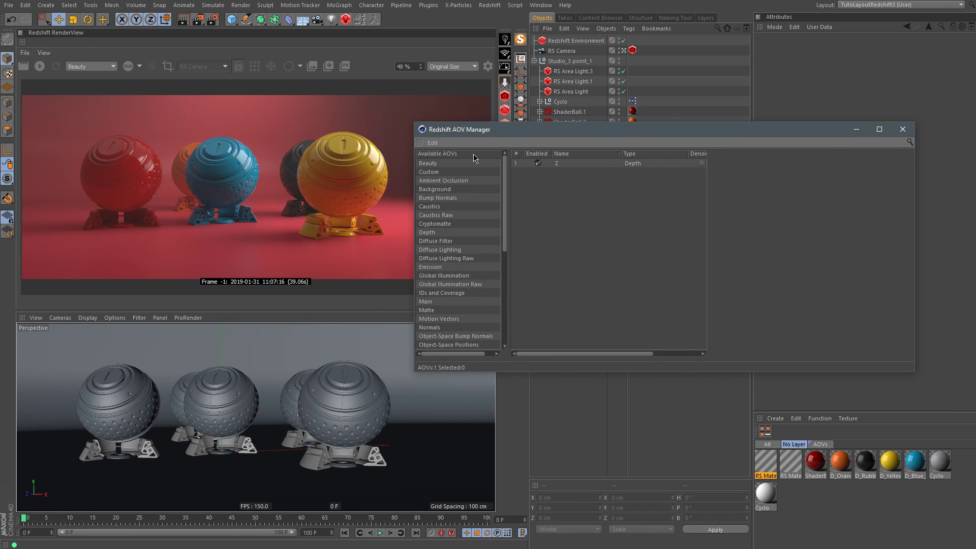
pyautogui.moveTo(481, 134); pyautogui.dragTo(419, 135)
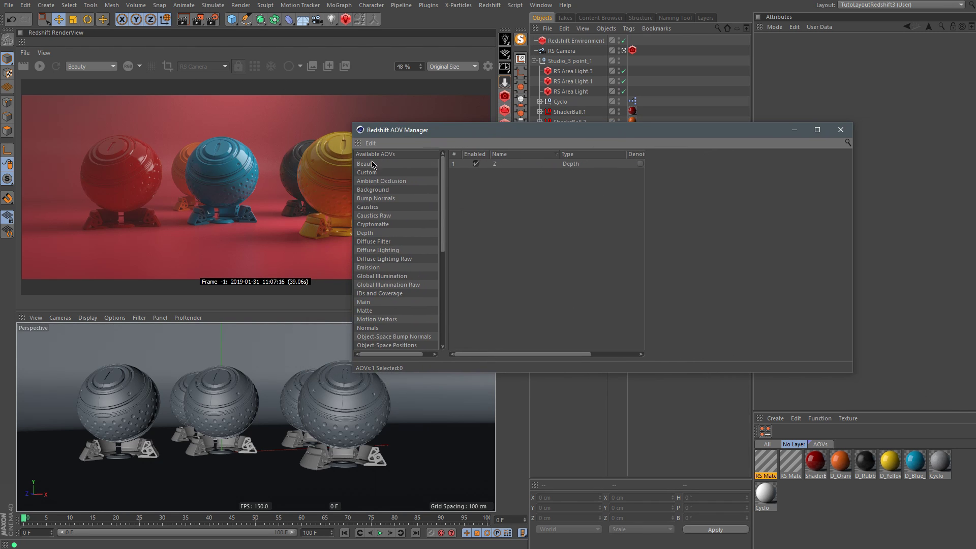
pyautogui.scroll(-3, 444, 192)
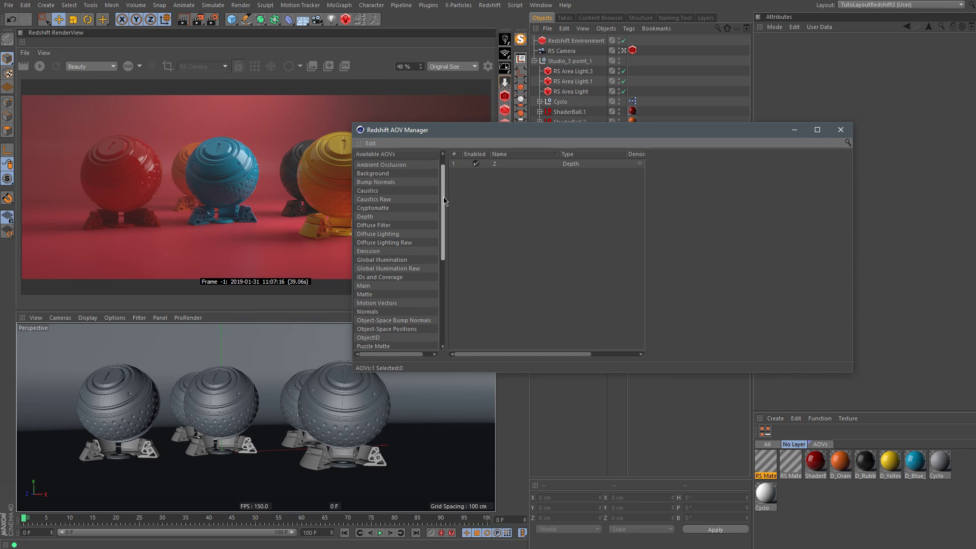
pyautogui.scroll(3, 442, 196)
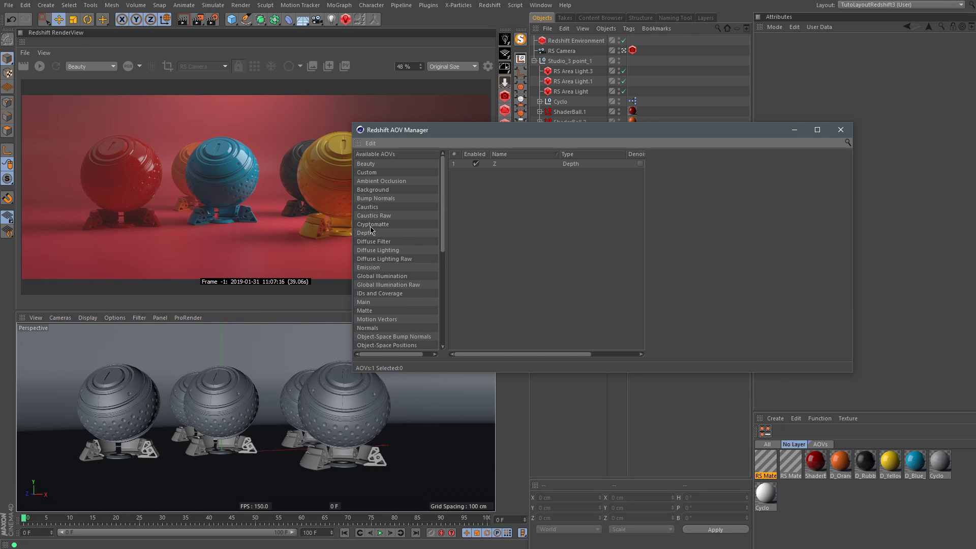
pyautogui.moveTo(378, 228); pyautogui.dragTo(515, 198)
# Keep the Cryptomatte ID type on Object Name and render to the Picture Viewer, overwriting Main.exr.
pyautogui.click(523, 174)
pyautogui.moveTo(542, 136); pyautogui.dragTo(500, 143)
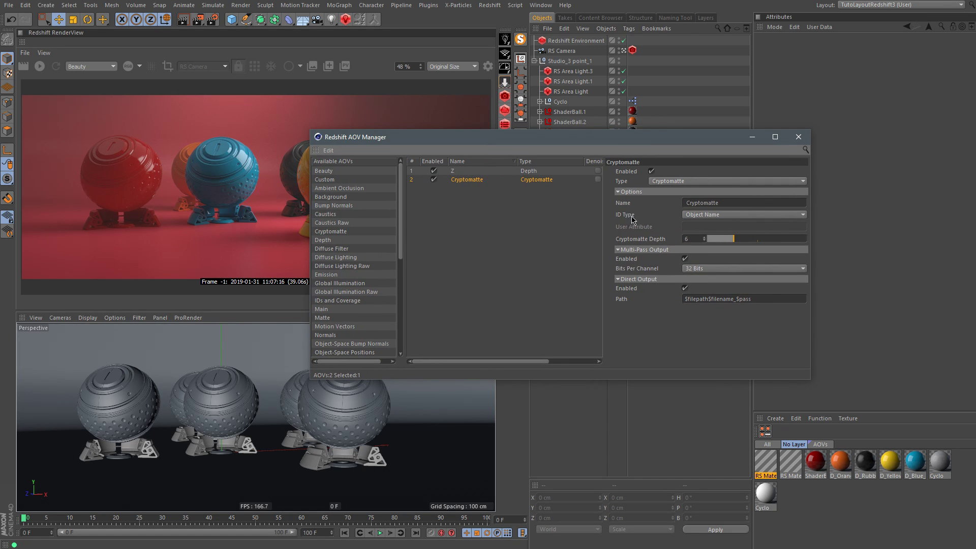
pyautogui.click(737, 216)
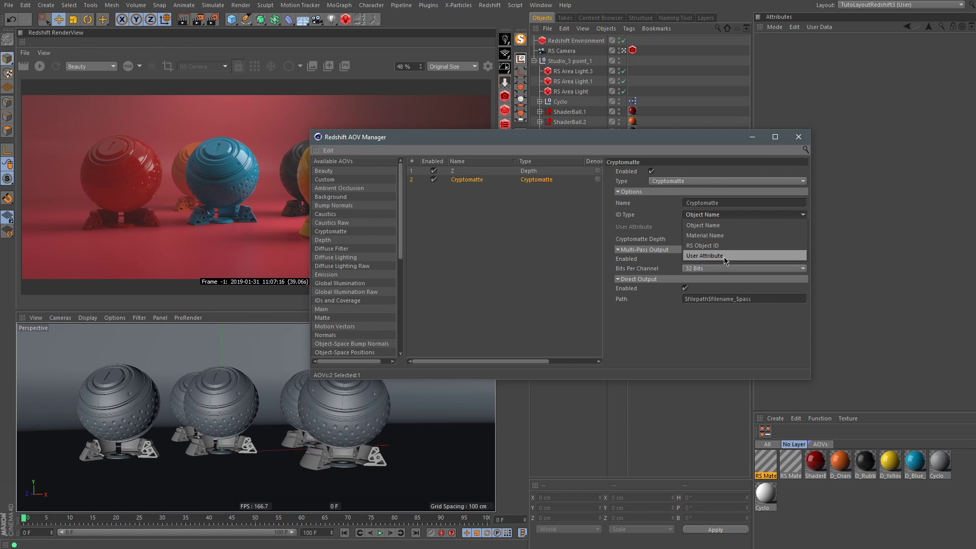
pyautogui.click(718, 230)
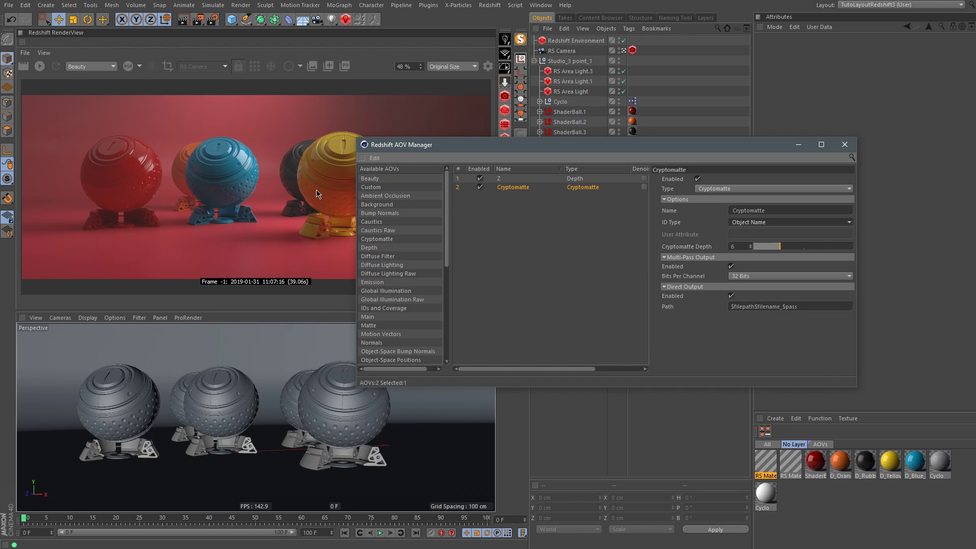
pyautogui.click(205, 25)
pyautogui.click(478, 309)
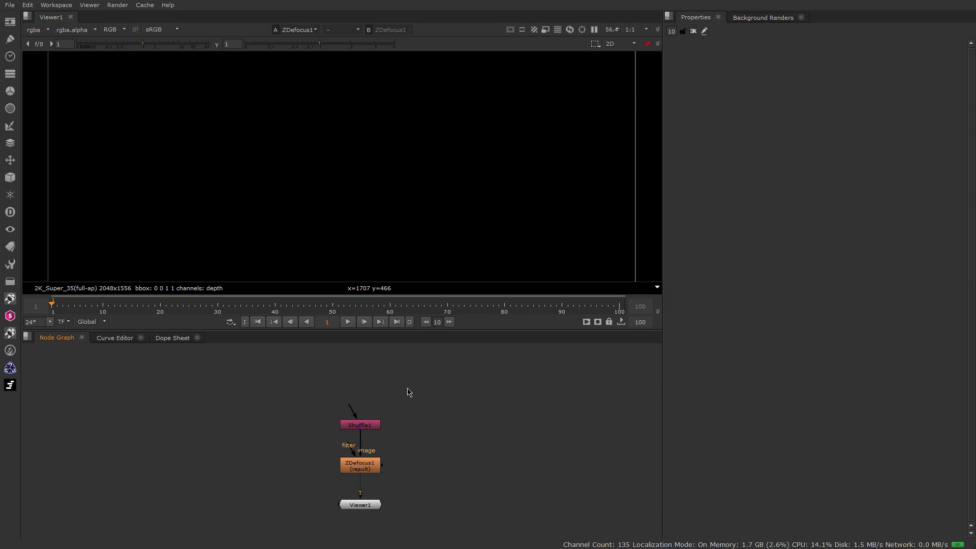
# Read Main.exr in as Read1 and connect it to Shuffle1's input.
pyautogui.press('r')
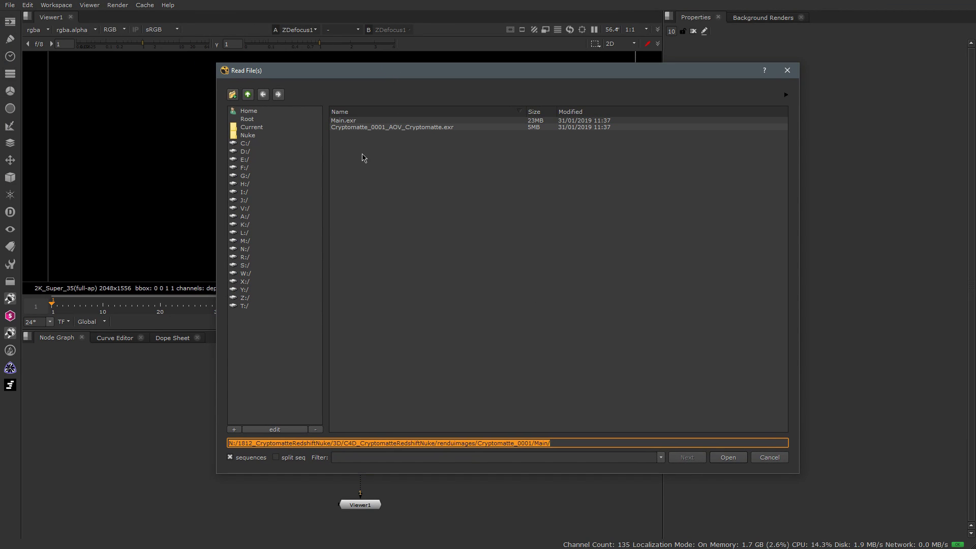
pyautogui.click(357, 123)
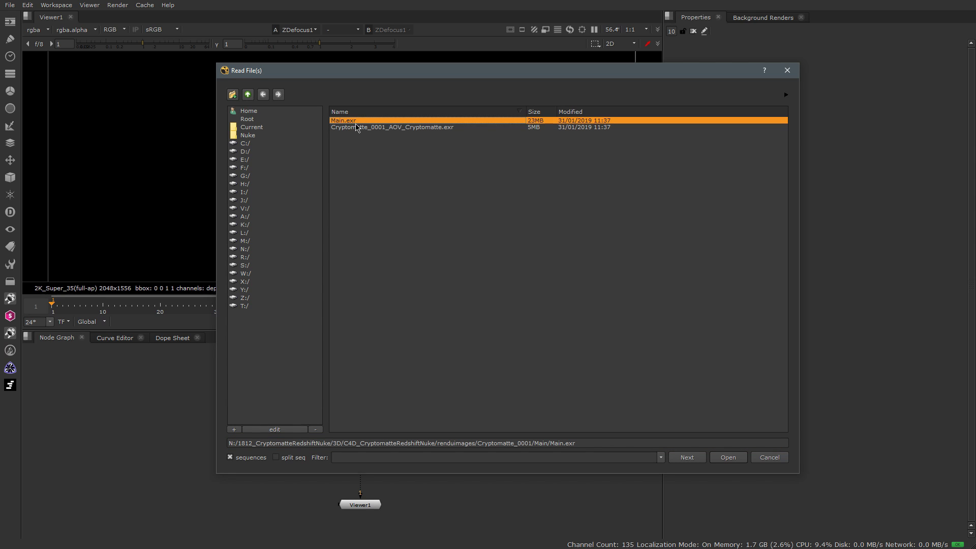
pyautogui.moveTo(379, 77); pyautogui.dragTo(358, 78)
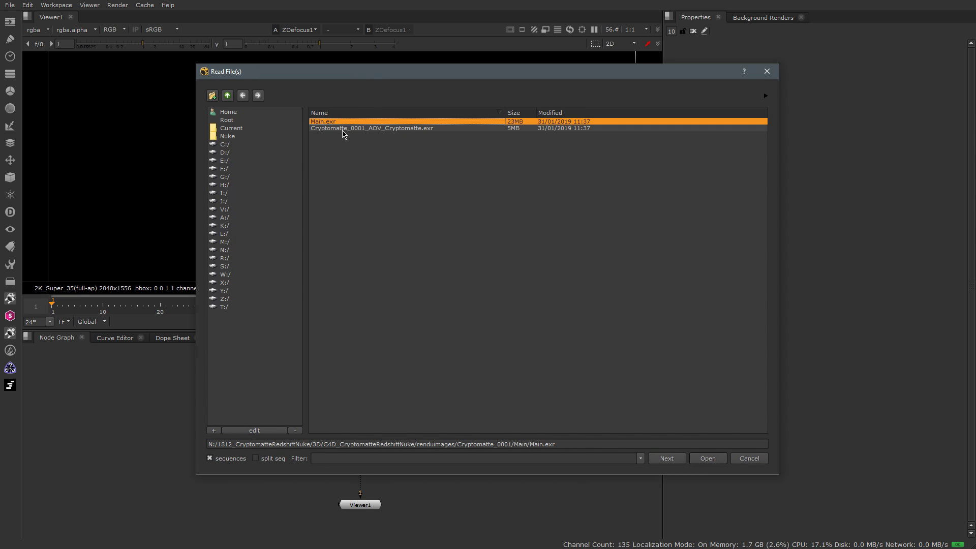
pyautogui.click(379, 131)
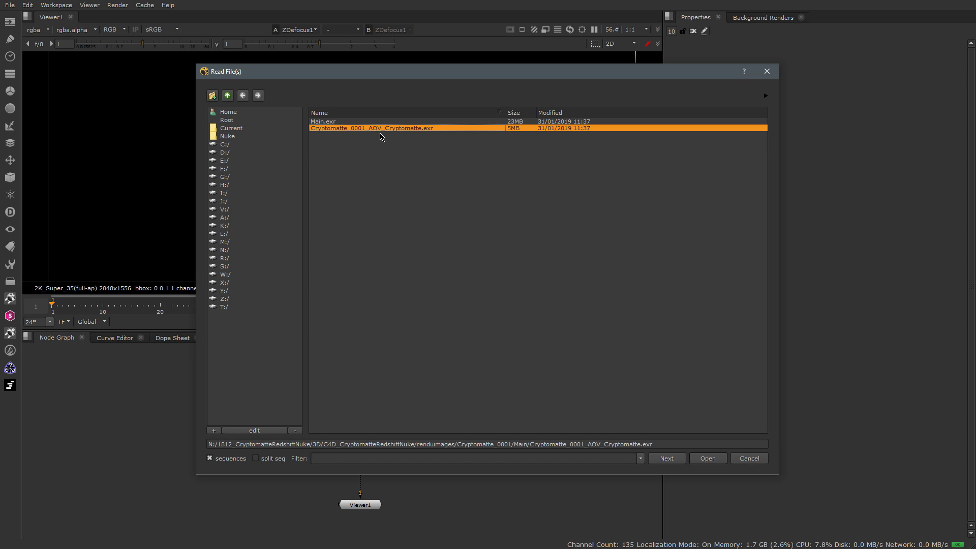
pyautogui.doubleClick(346, 122)
pyautogui.moveTo(410, 384); pyautogui.dragTo(367, 386)
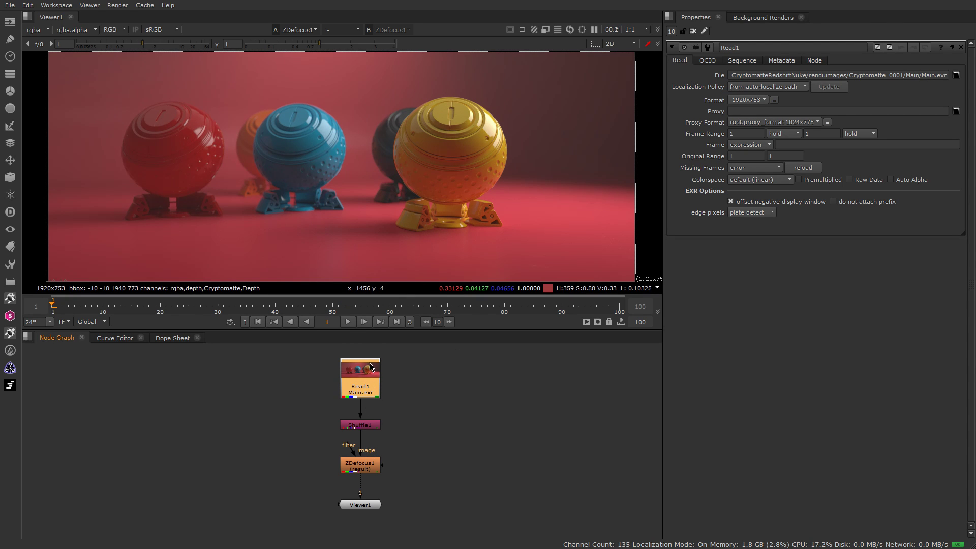
# Open the Shuffle1 and ZDefocus1 properties to inspect the depth routing.
pyautogui.click(373, 426)
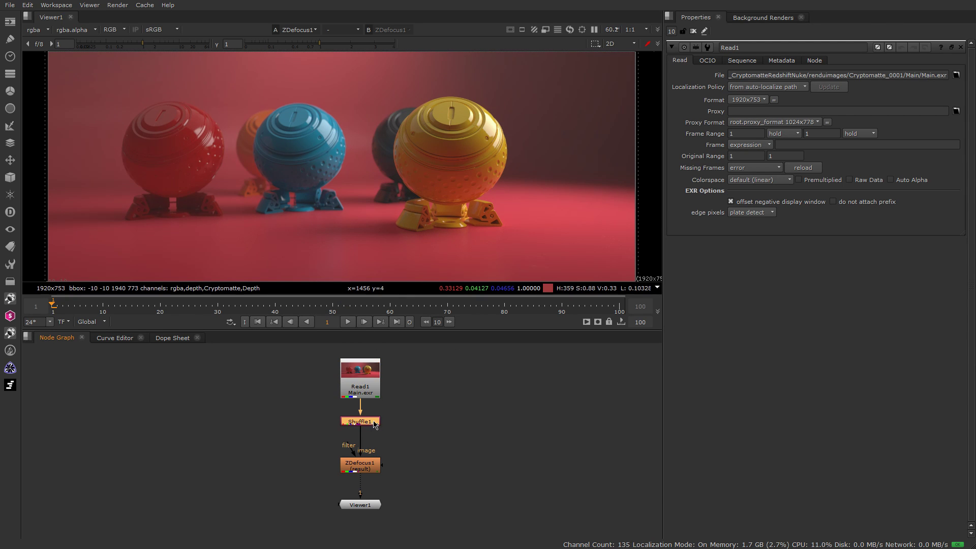
pyautogui.doubleClick(375, 425)
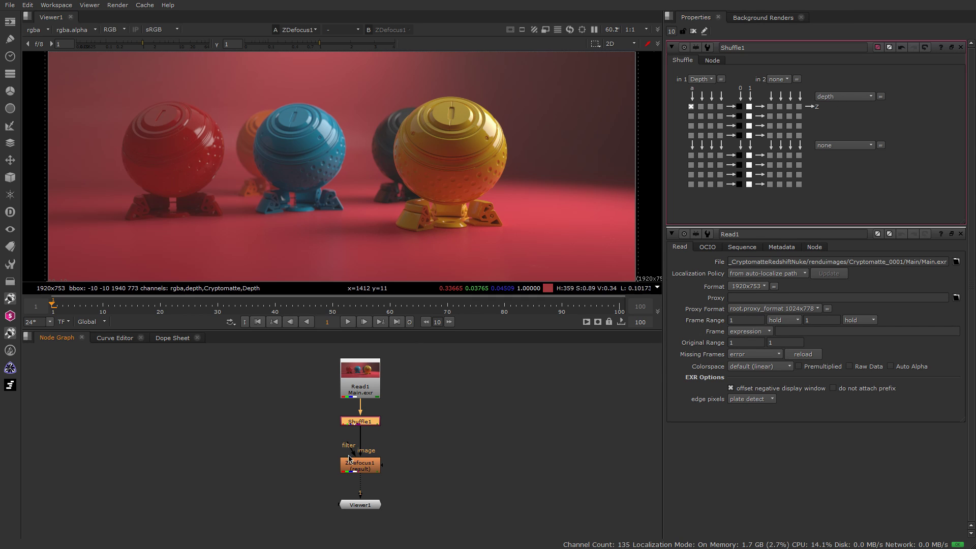
pyautogui.doubleClick(373, 469)
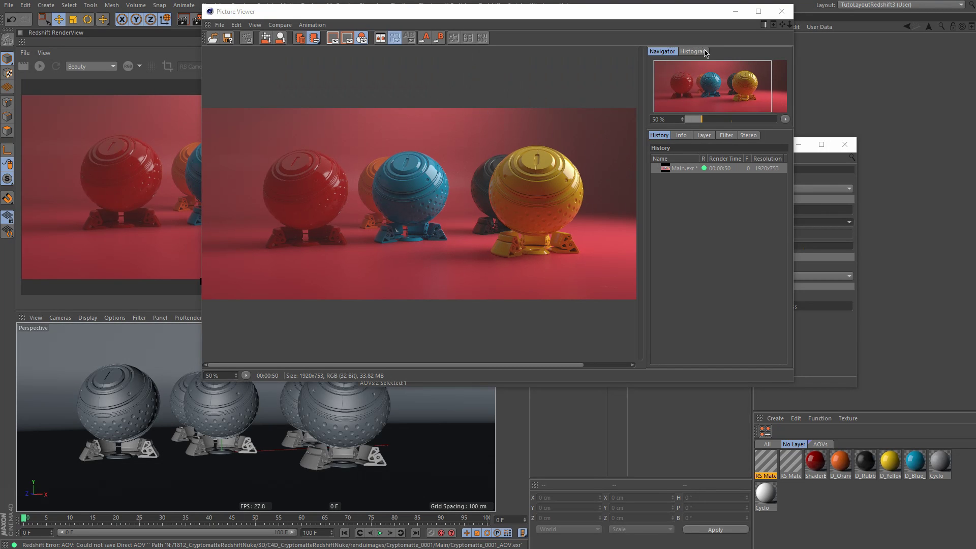
# Bring the Redshift AOV Manager forward and select the Z (Depth) AOV.
pyautogui.moveTo(691, 14); pyautogui.dragTo(618, 47)
pyautogui.click(740, 148)
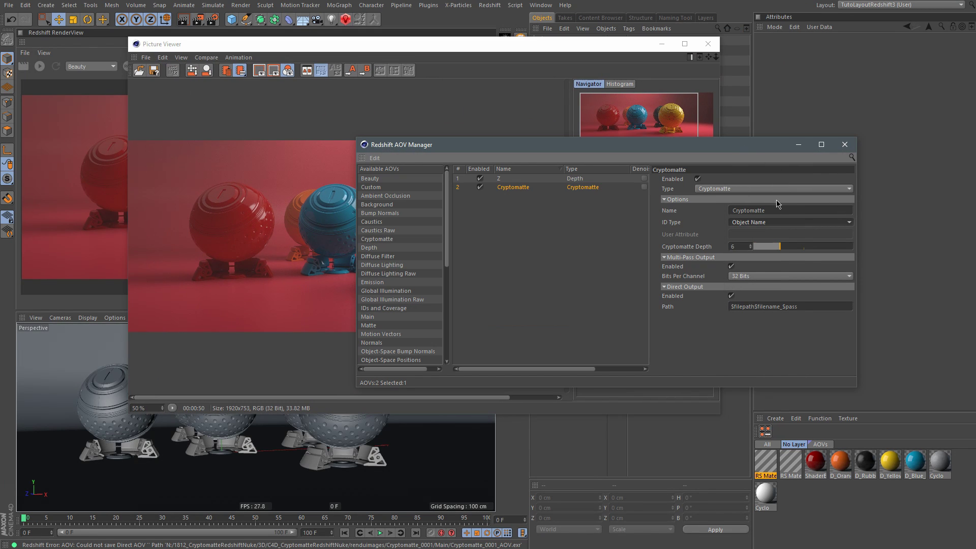
pyautogui.click(525, 179)
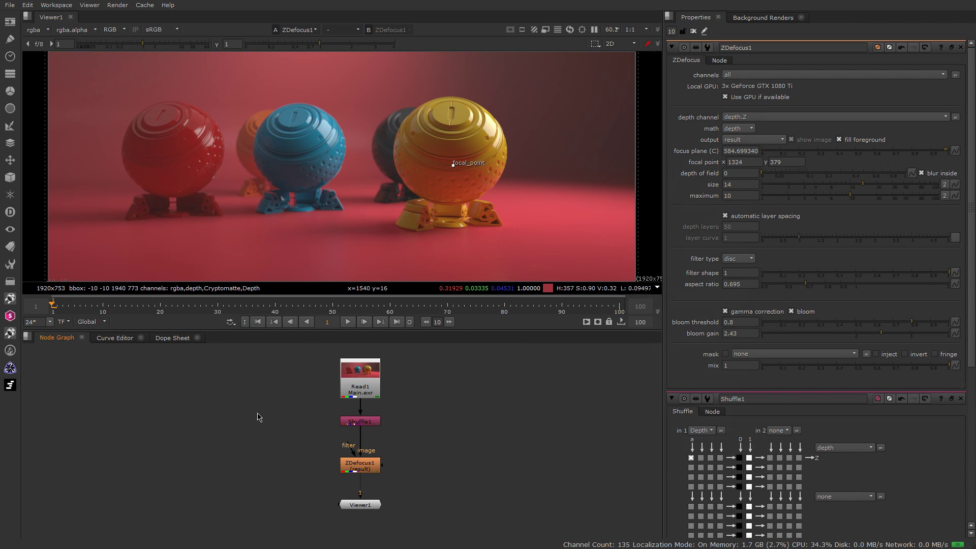
# Read Cryptomatte_0001_AOV_Cryptomatte.exr in as Read2, then look over the Cryptomatte tools menu without adding anything.
pyautogui.press('r')
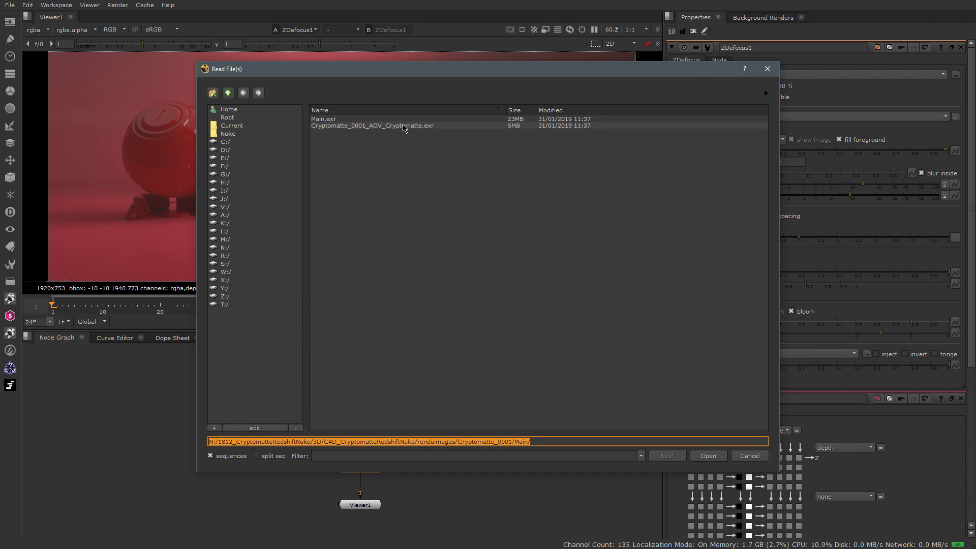
pyautogui.doubleClick(386, 126)
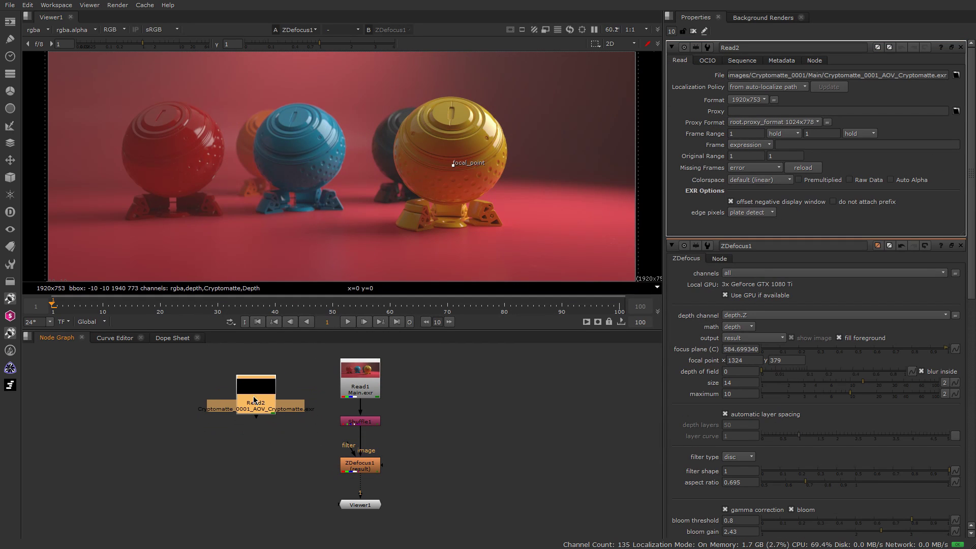
pyautogui.click(10, 368)
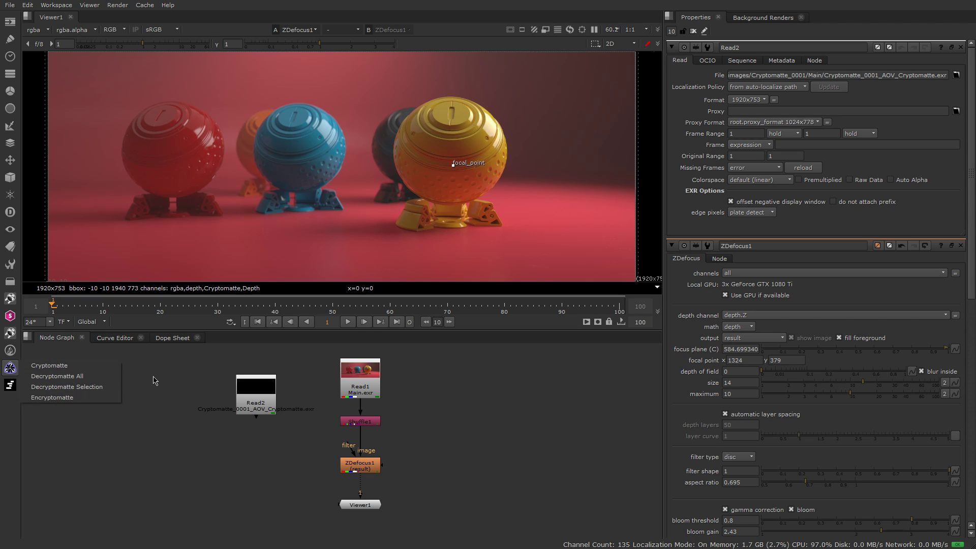
pyautogui.click(156, 391)
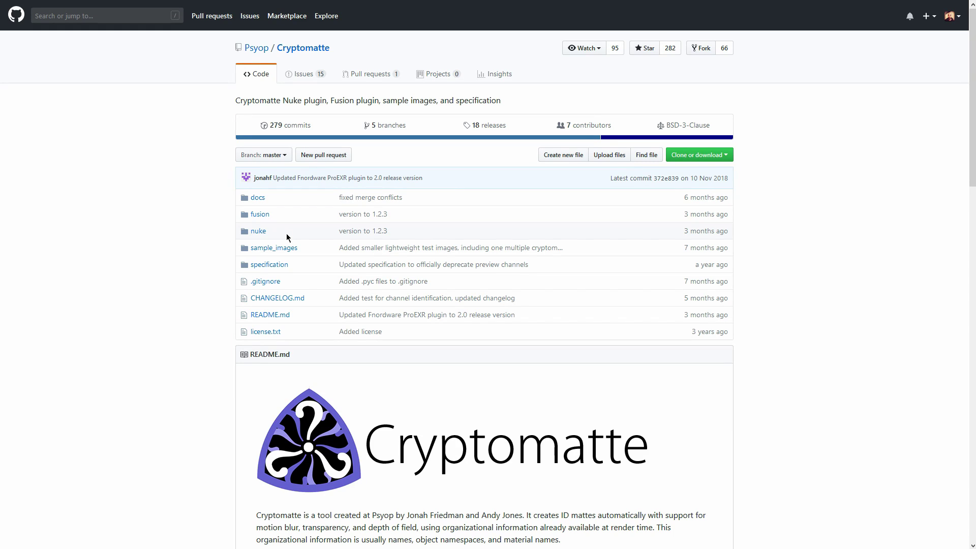
# Open the nuke folder in the Psyop/Cryptomatte GitHub repository.
pyautogui.click(259, 231)
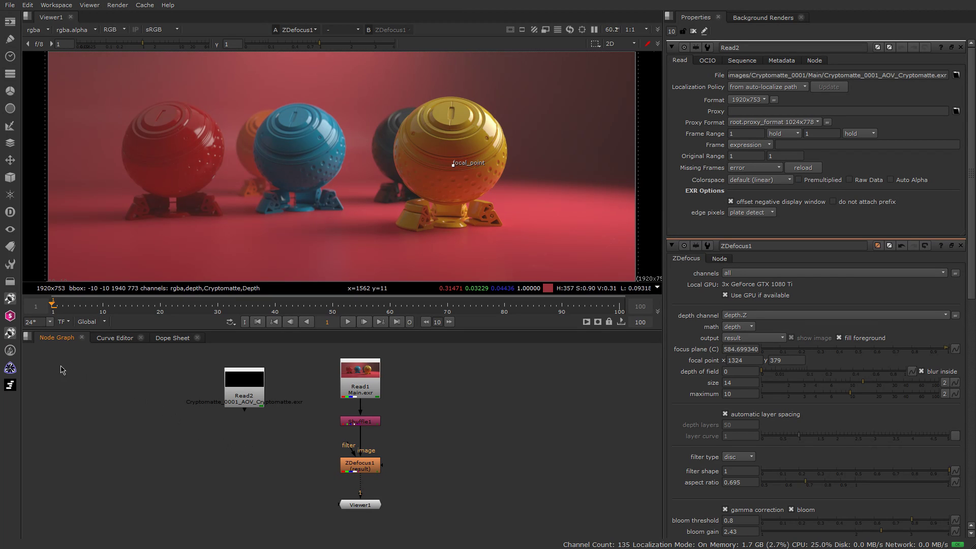
# Add a Cryptomatte node under Read2 and view its CryptoMesh colour-coded mattes.
pyautogui.click(11, 367)
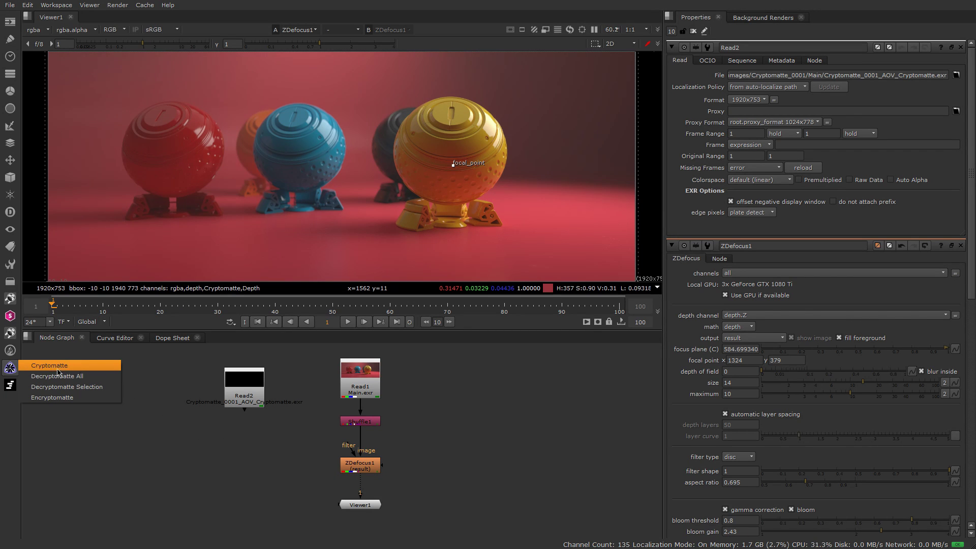
pyautogui.click(66, 366)
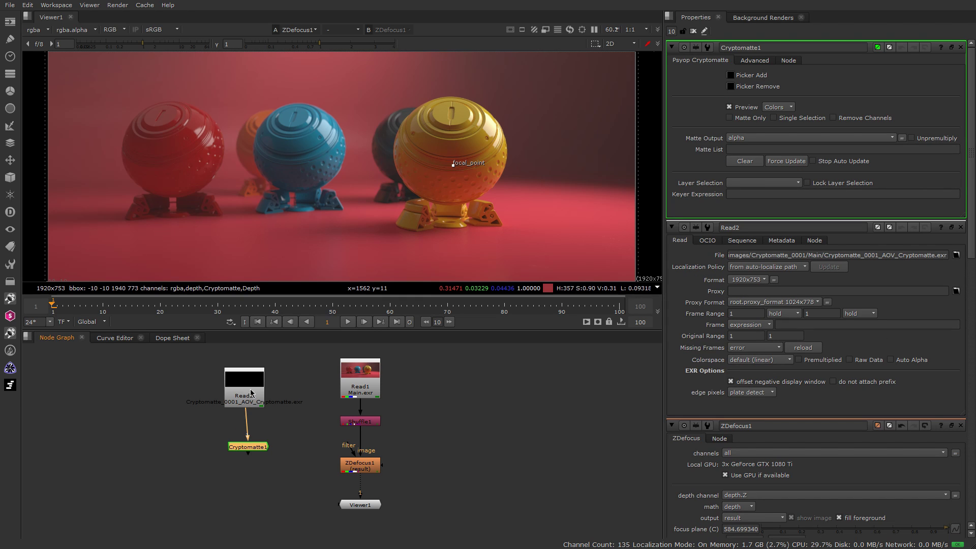
pyautogui.moveTo(255, 443); pyautogui.dragTo(254, 440)
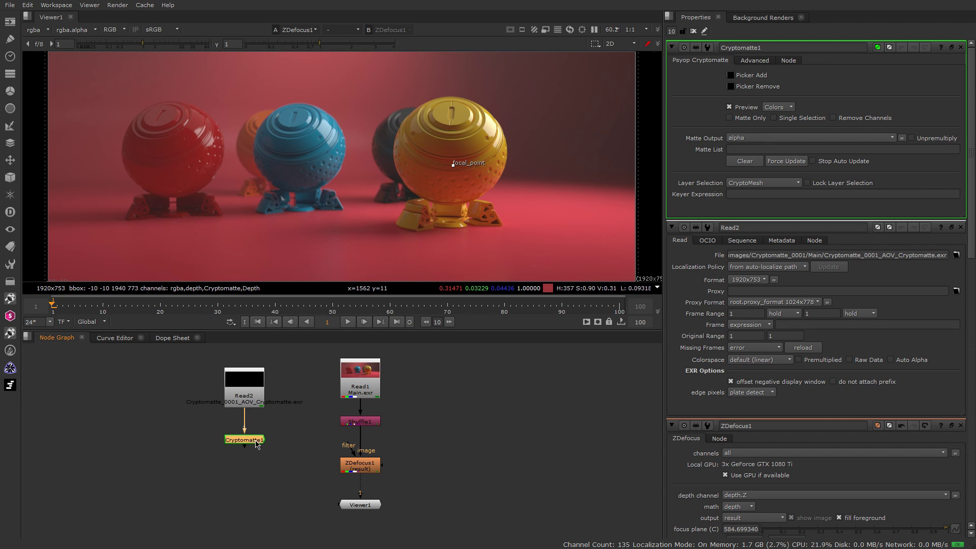
pyautogui.press('1')
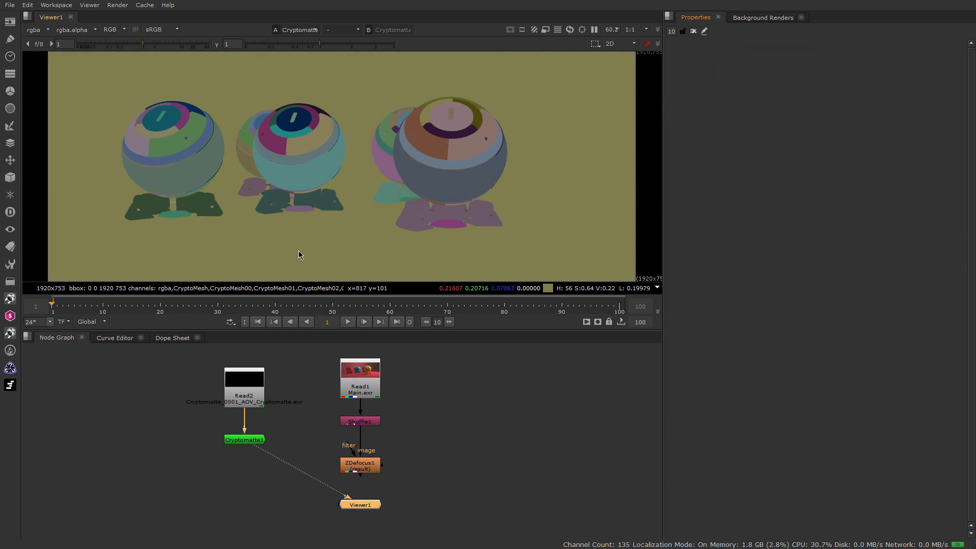
# Pick the left sphere, middle sphere top and big sphere body into Cryptomatte1's matte, checking alpha.
pyautogui.doubleClick(258, 442)
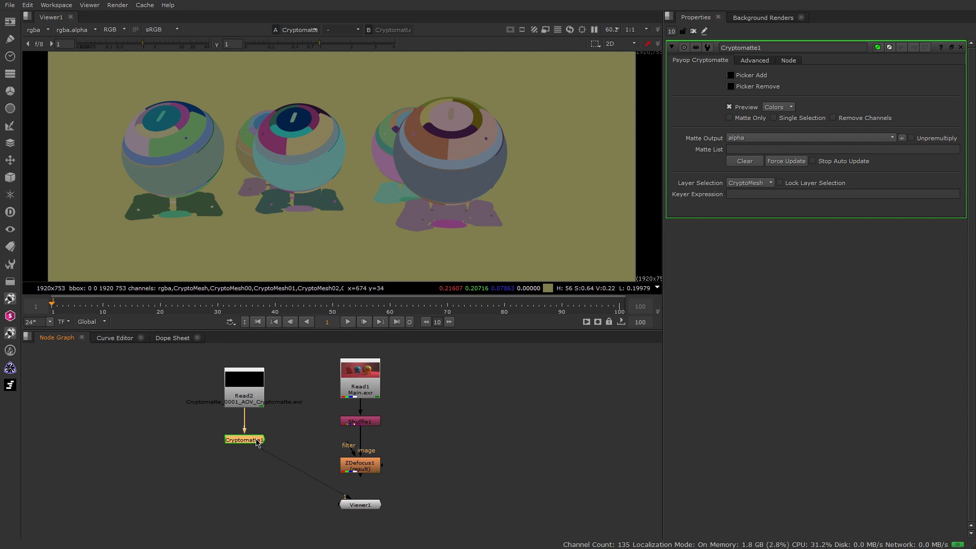
pyautogui.click(731, 76)
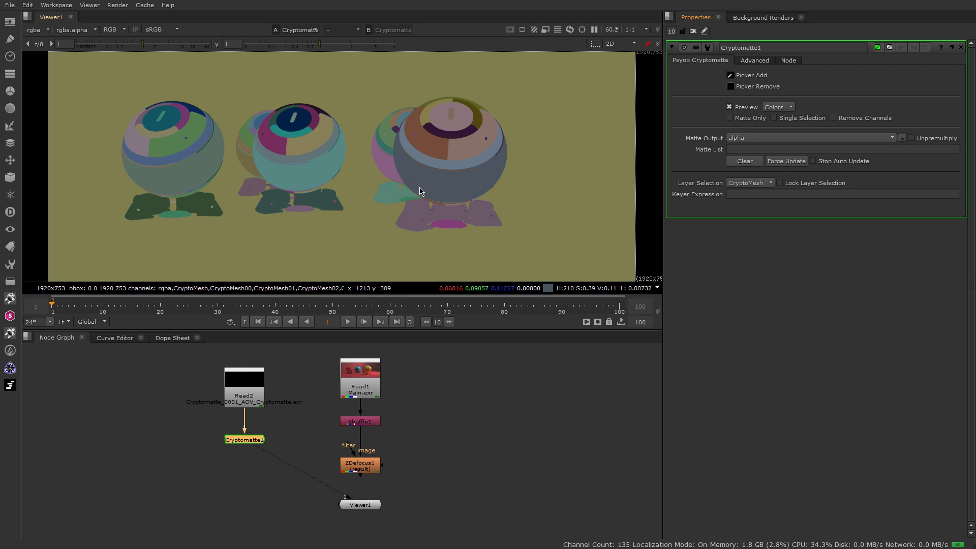
pyautogui.keyDown('ctrl'); pyautogui.click(455, 187); pyautogui.keyUp('ctrl')
pyautogui.keyDown('ctrl'); pyautogui.click(299, 122); pyautogui.keyUp('ctrl')
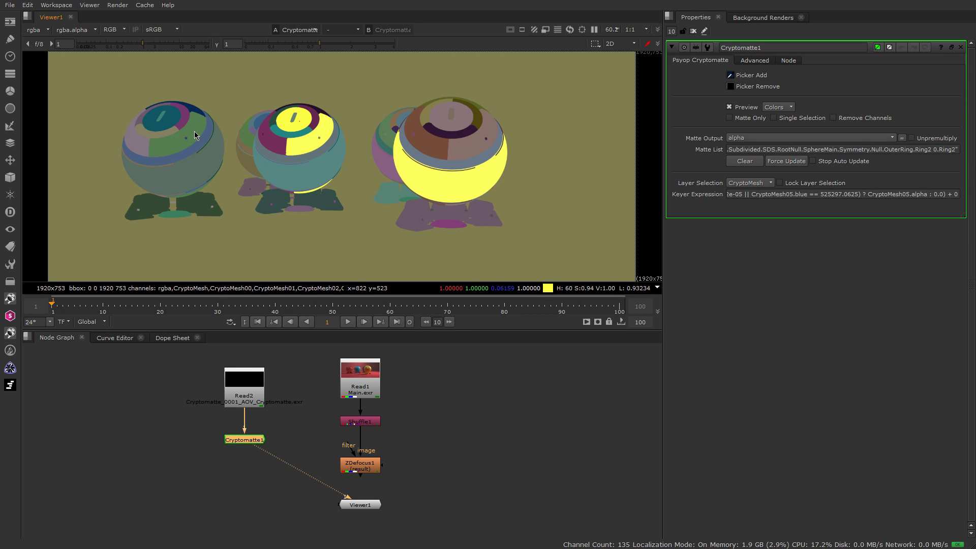
pyautogui.keyDown('ctrl'); pyautogui.click(174, 115); pyautogui.keyUp('ctrl')
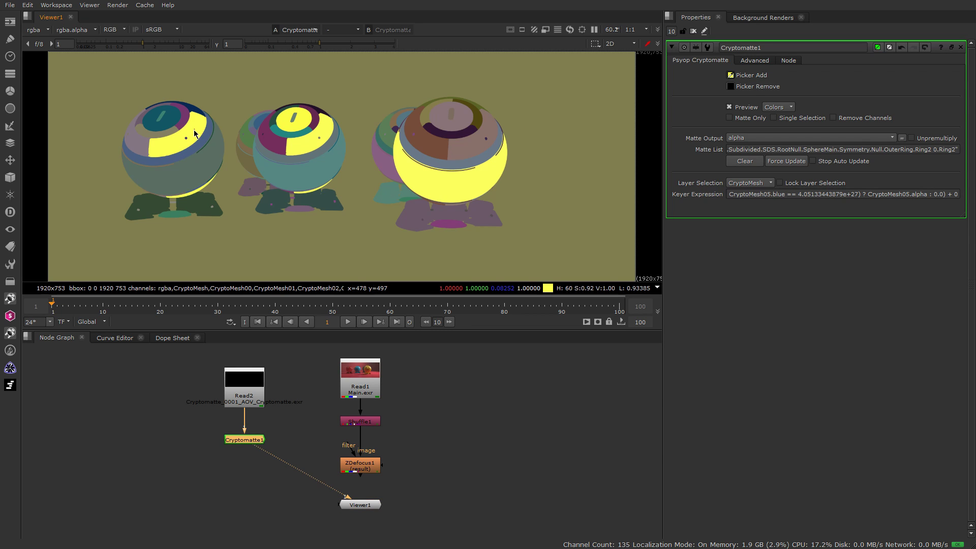
pyautogui.keyDown('ctrl'); pyautogui.click(205, 174); pyautogui.keyUp('ctrl')
pyautogui.keyDown('ctrl'); pyautogui.click(249, 171); pyautogui.keyUp('ctrl')
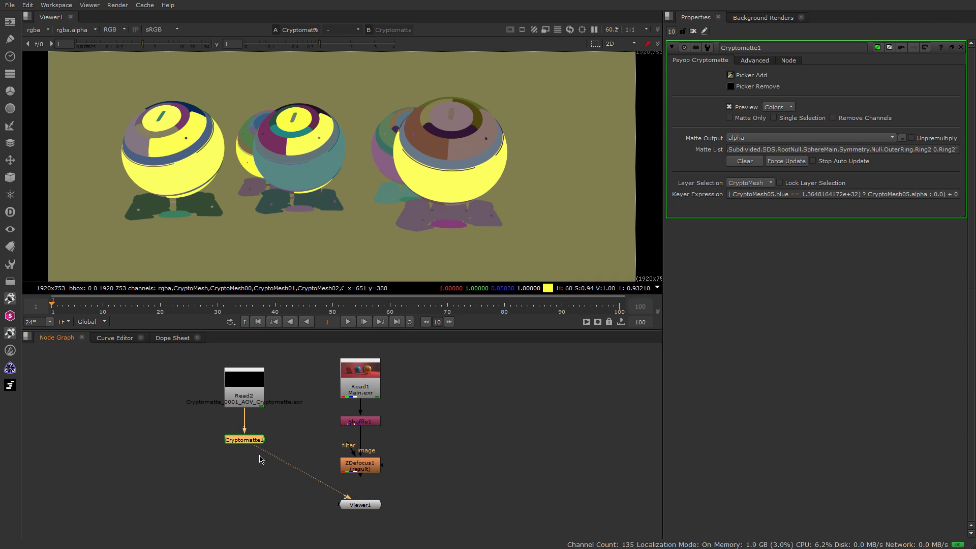
pyautogui.press('a')
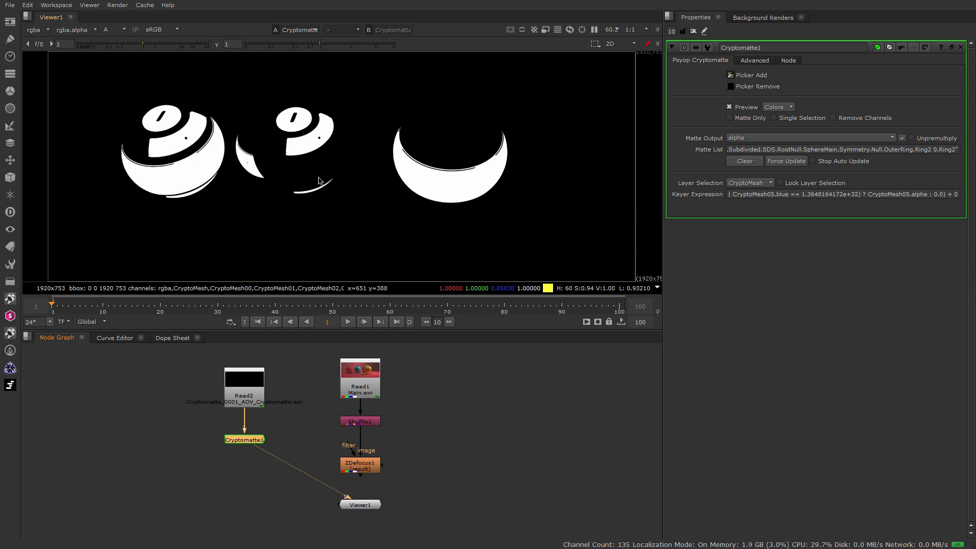
pyautogui.press('a')
pyautogui.press('a')
pyautogui.press('a')
pyautogui.press('a')
pyautogui.press('a')
pyautogui.press('a')
pyautogui.press('a')
pyautogui.press('a')
pyautogui.press('a')
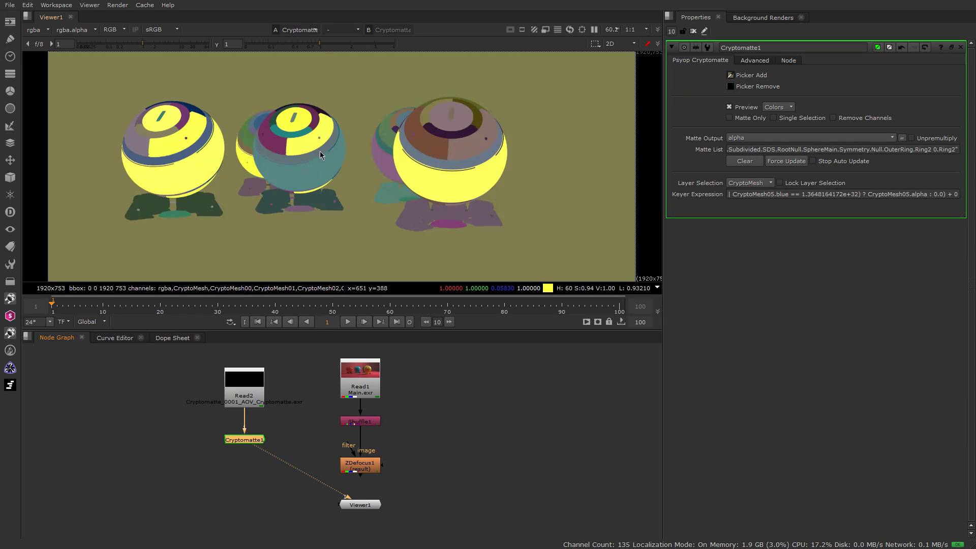
# Move Viewer1 and ZDefocus1 lower in the node graph.
pyautogui.moveTo(360, 505); pyautogui.dragTo(355, 537)
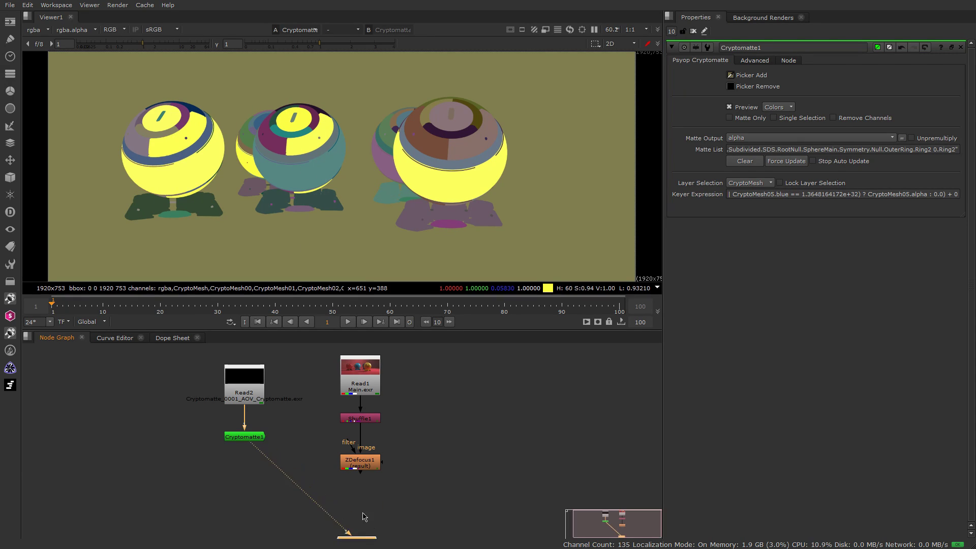
pyautogui.click(370, 463)
pyautogui.moveTo(371, 471); pyautogui.dragTo(367, 519)
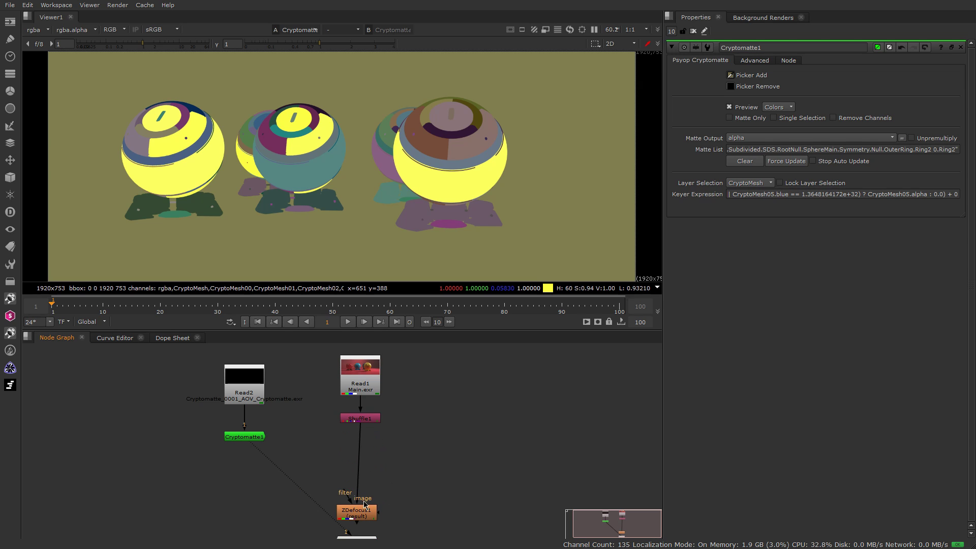
# Insert a ColorCorrect node between Shuffle1 and ZDefocus1, masked by Cryptomatte1.
pyautogui.moveTo(364, 510); pyautogui.dragTo(367, 507)
pyautogui.press('c')
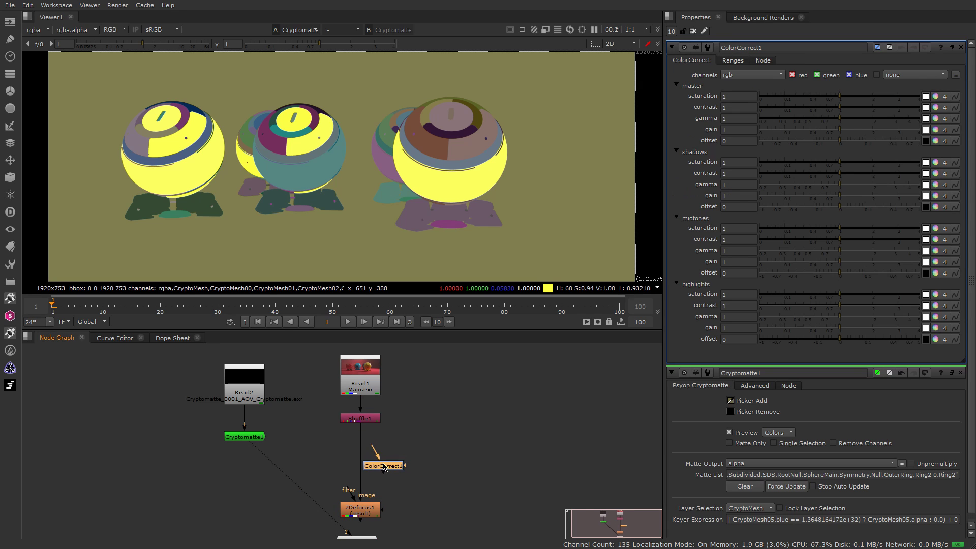
pyautogui.moveTo(397, 466); pyautogui.dragTo(263, 439)
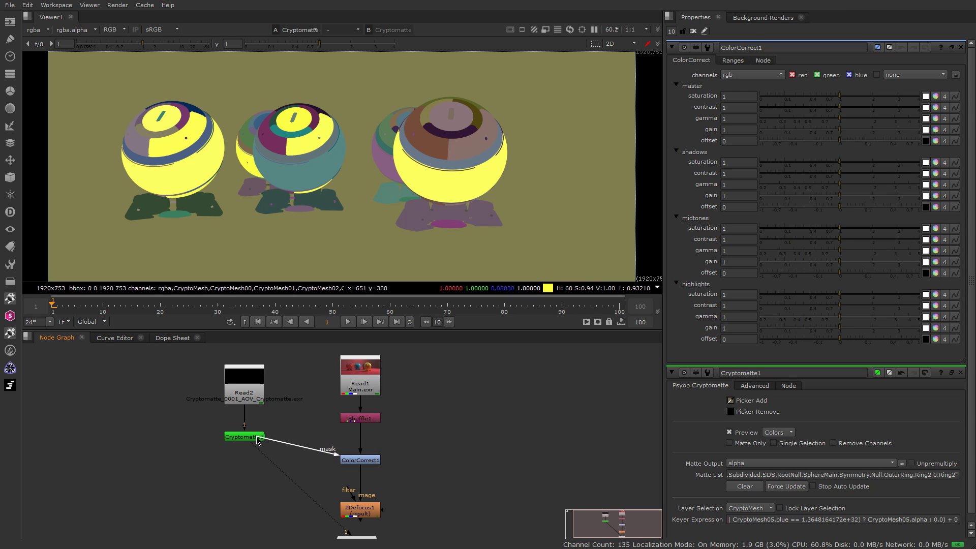
pyautogui.click(379, 461)
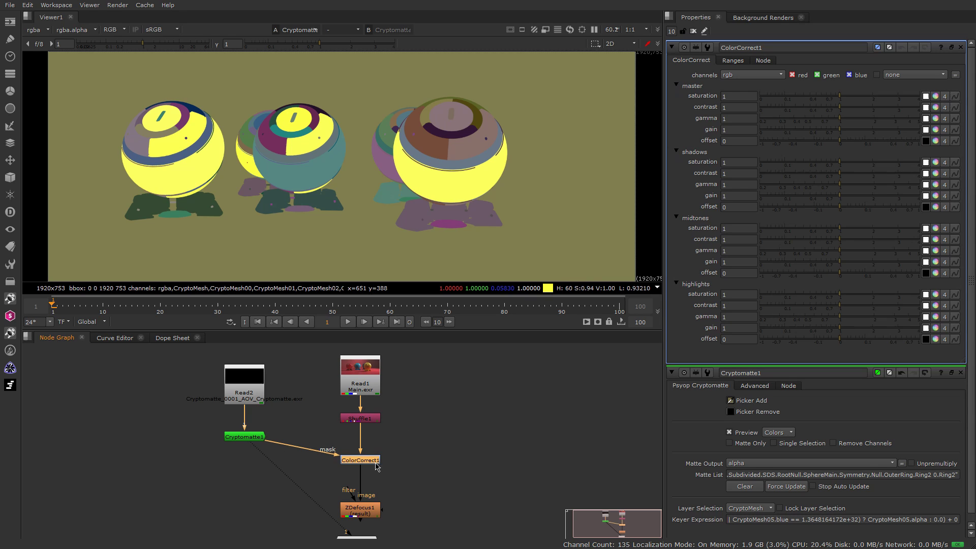
# View ZDefocus1's defocused output and nudge ColorCorrect1 into place.
pyautogui.click(367, 511)
pyautogui.press('1')
pyautogui.click(425, 461)
pyautogui.press('ctrl')
pyautogui.click(374, 462)
pyautogui.moveTo(371, 464); pyautogui.dragTo(373, 463)
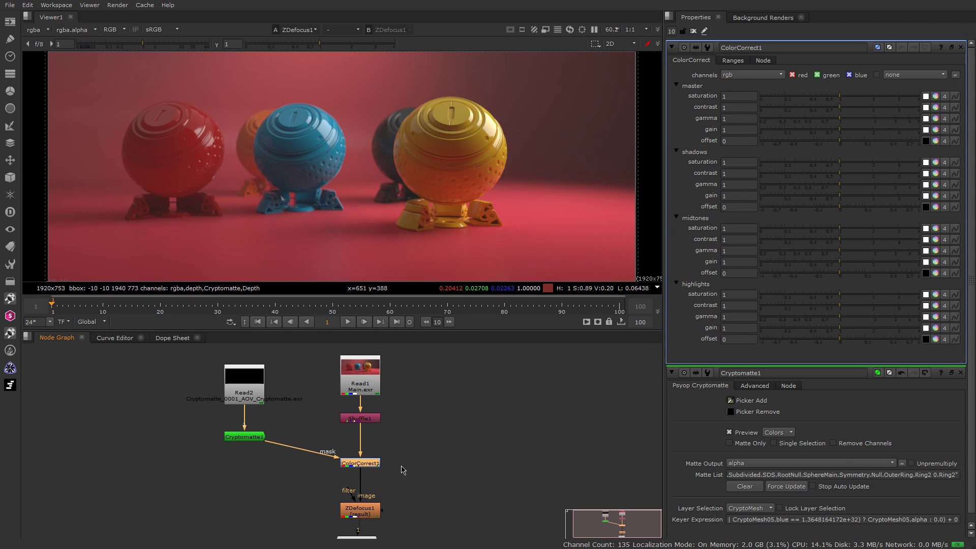
# Add a HueShift node and insert it between Shuffle1 and ColorCorrect1.
pyautogui.click(419, 444)
pyautogui.press('Tab')
pyautogui.write('hue')
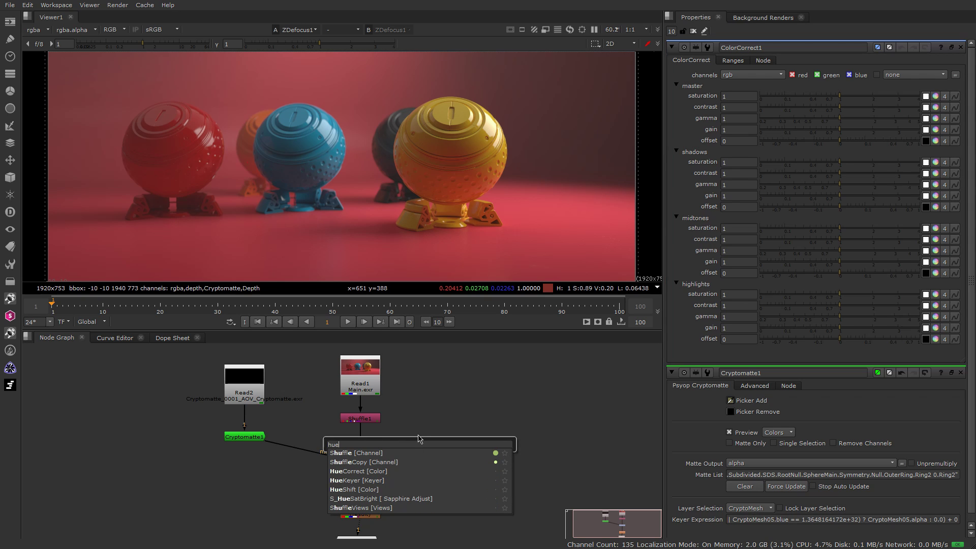
pyautogui.press('Down')
pyautogui.press('Down')
pyautogui.press('Down')
pyautogui.press('Down')
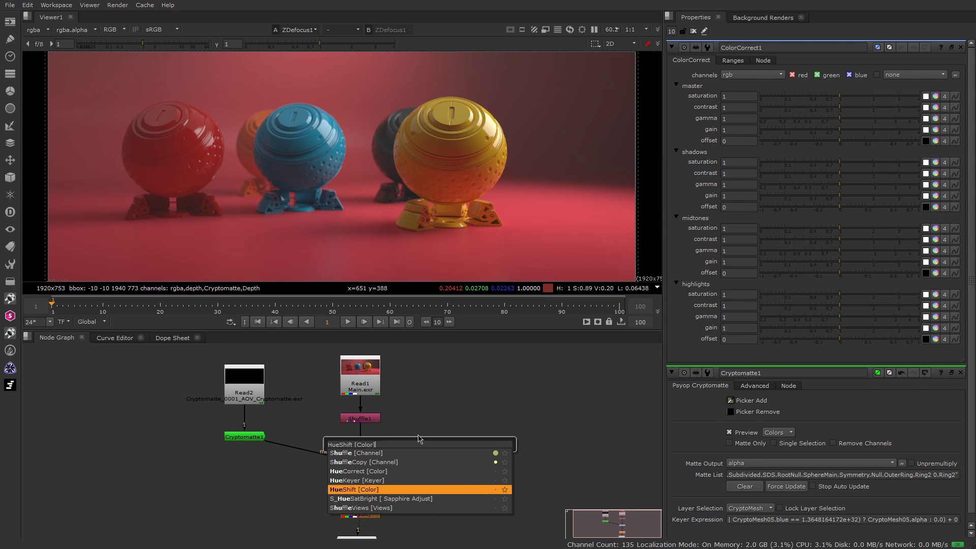
pyautogui.press('Return')
pyautogui.moveTo(414, 447); pyautogui.dragTo(246, 436)
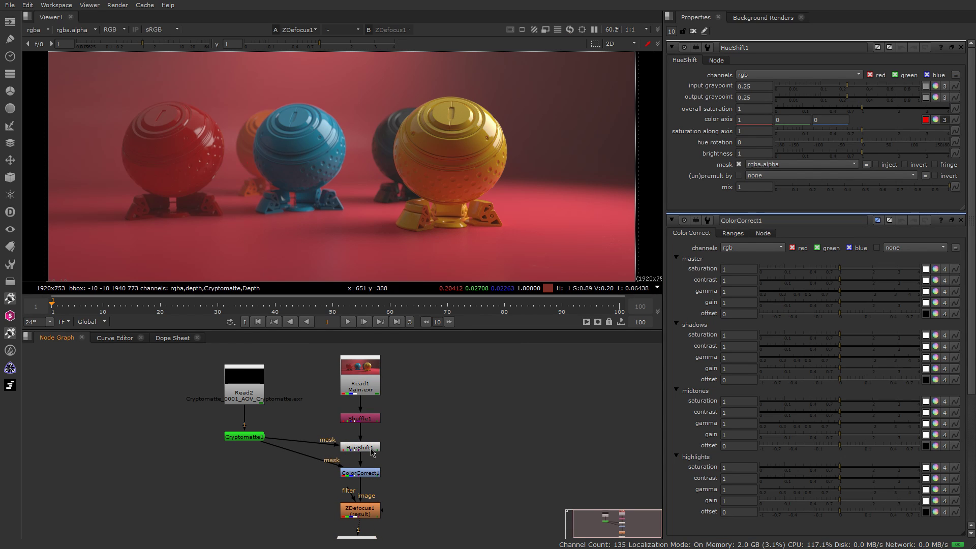
# Set HueShift1's hue rotation to -62, then bring up Cryptomatte1's settings.
pyautogui.click(373, 447)
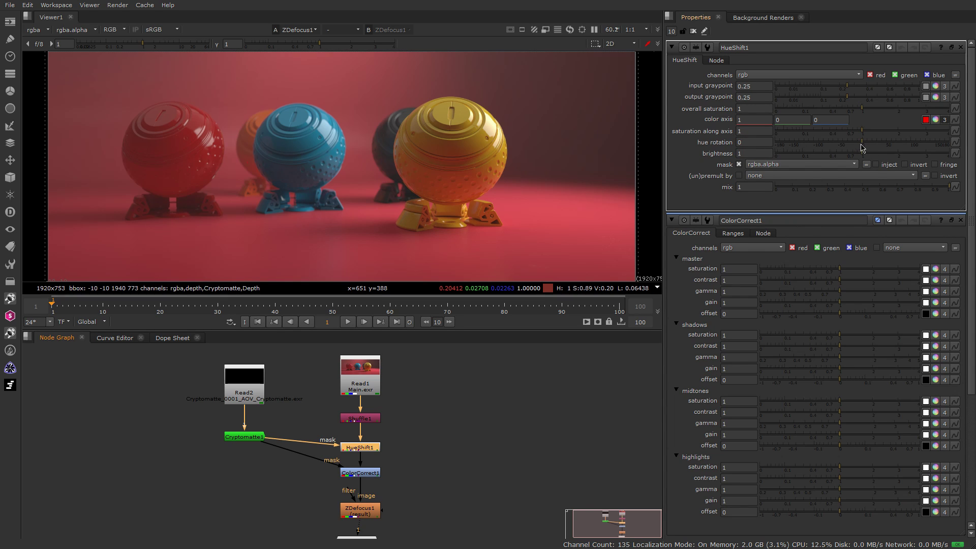
pyautogui.moveTo(862, 145); pyautogui.dragTo(923, 144)
pyautogui.click(839, 144)
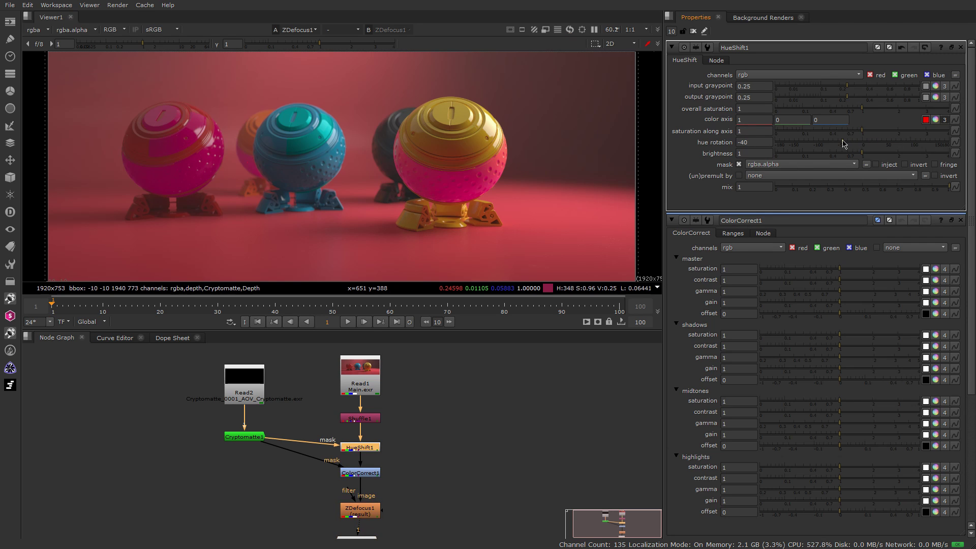
pyautogui.moveTo(835, 144)
pyautogui.mouseDown()
pyautogui.moveTo(825, 144)
pyautogui.moveTo(832, 144)
pyautogui.mouseUp()
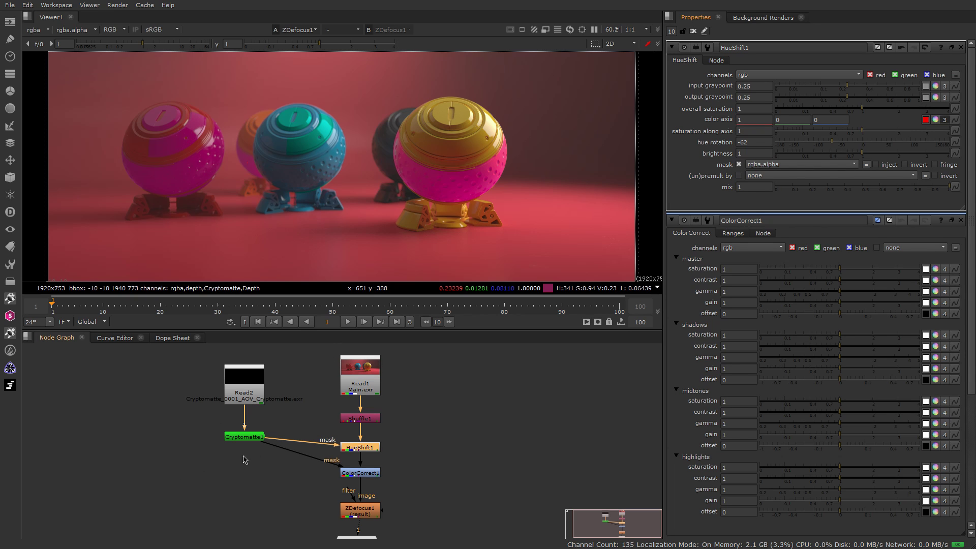
pyautogui.doubleClick(258, 438)
# Preview Cryptomatte1 and add another sphere part to its matte.
pyautogui.press('1')
pyautogui.click(250, 437)
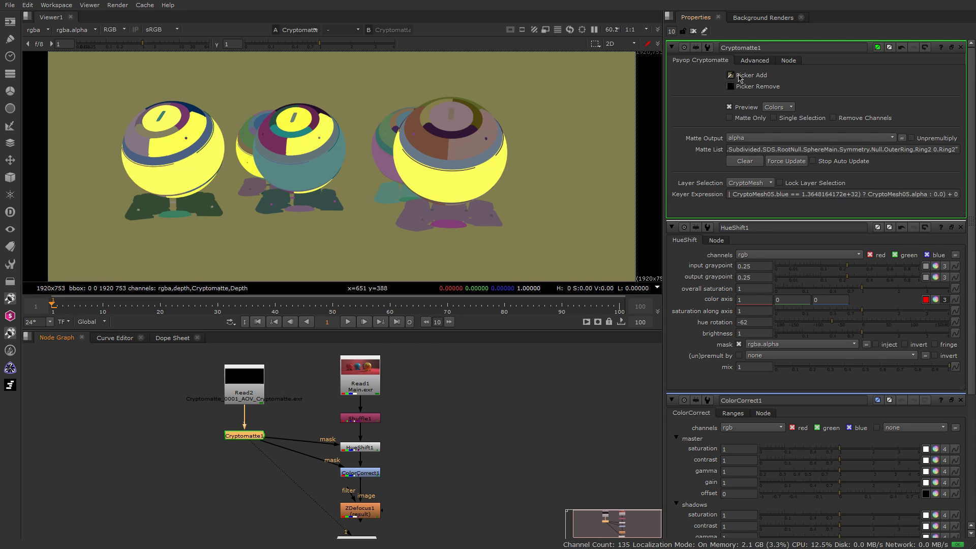
pyautogui.keyDown('ctrl'); pyautogui.click(386, 139); pyautogui.keyUp('ctrl')
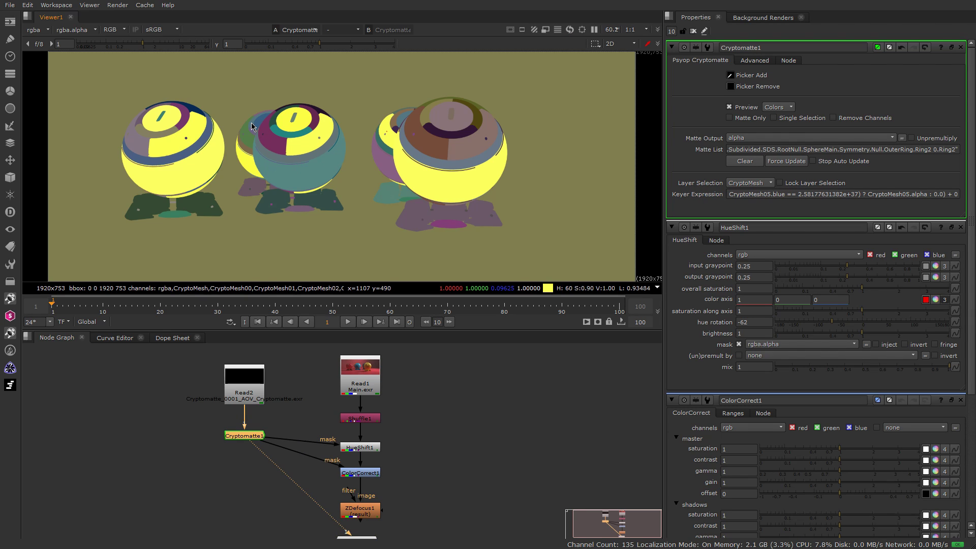
pyautogui.keyDown('ctrl'); pyautogui.click(269, 168); pyautogui.keyUp('ctrl')
# View the defocused ZDefocus1 output in the viewer.
pyautogui.moveTo(410, 465); pyautogui.dragTo(399, 432, button='middle')
pyautogui.click(373, 476)
pyautogui.press('1')
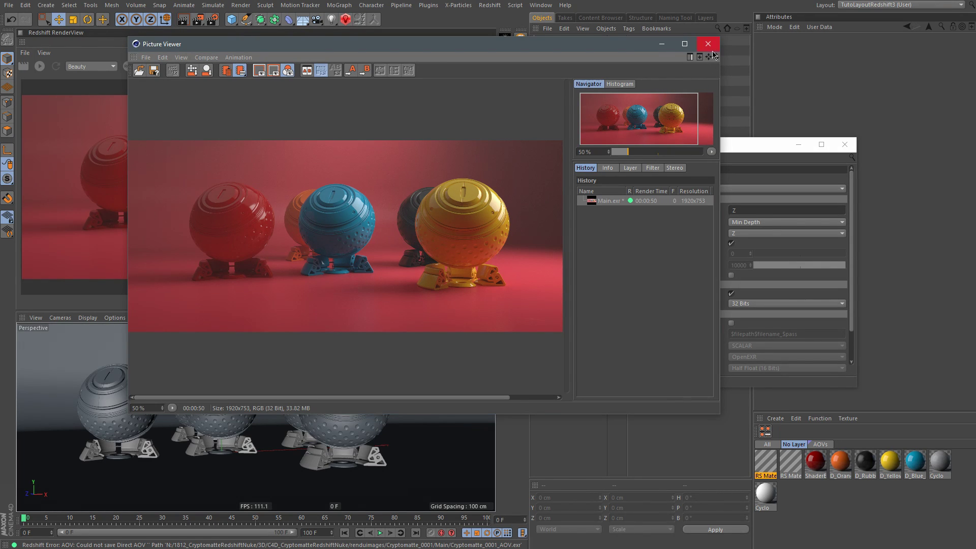
# Switch the Cryptomatte AOV's ID Type to Material Name and re-render, overwriting Main.exr.
pyautogui.click(710, 46)
pyautogui.click(509, 188)
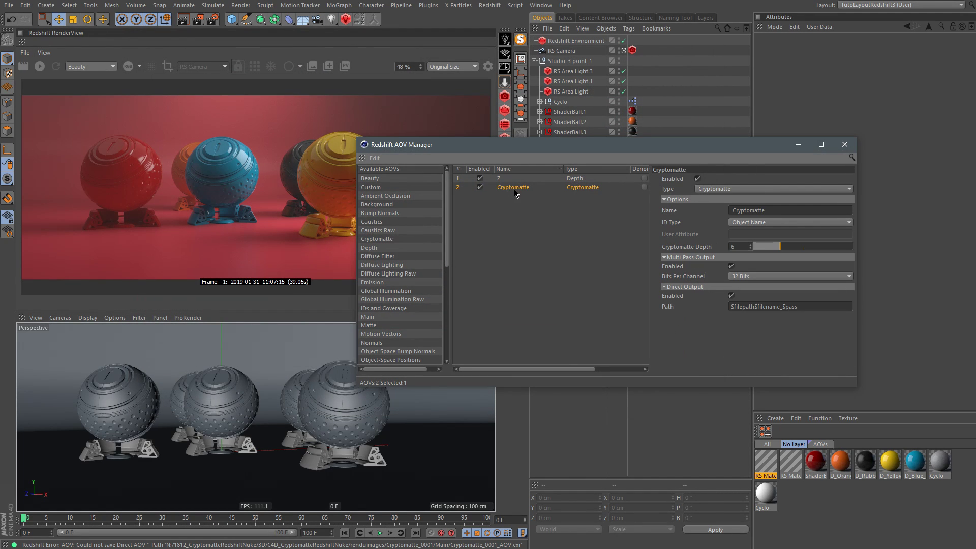
pyautogui.click(768, 224)
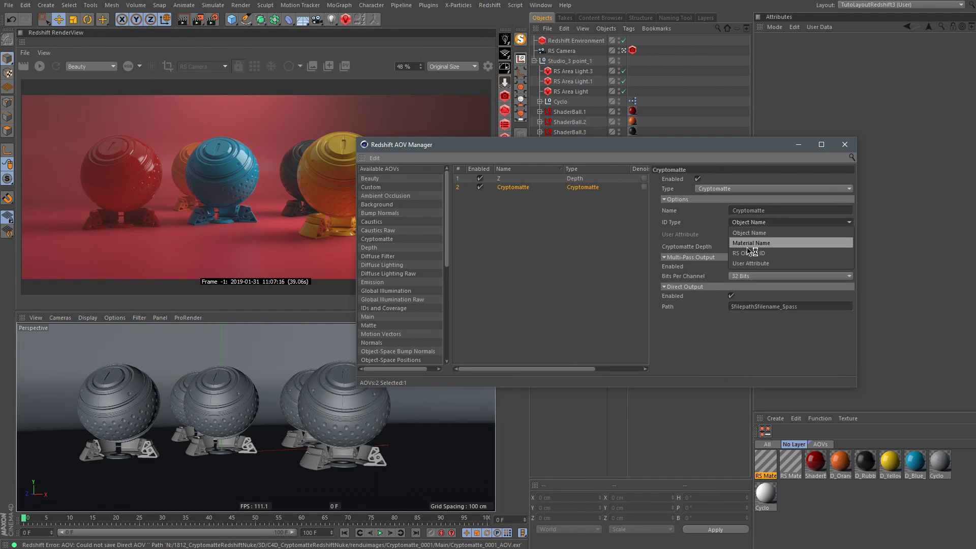
pyautogui.click(768, 244)
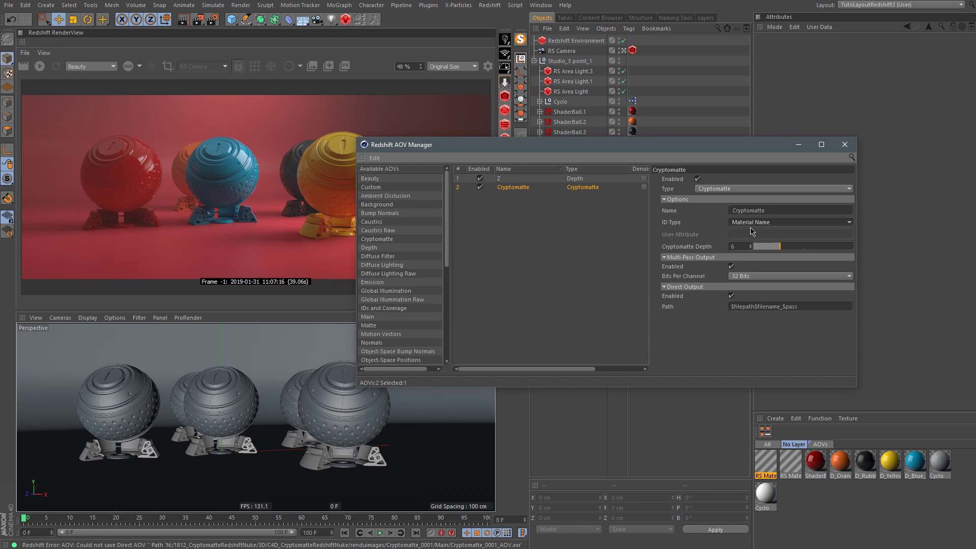
pyautogui.click(204, 21)
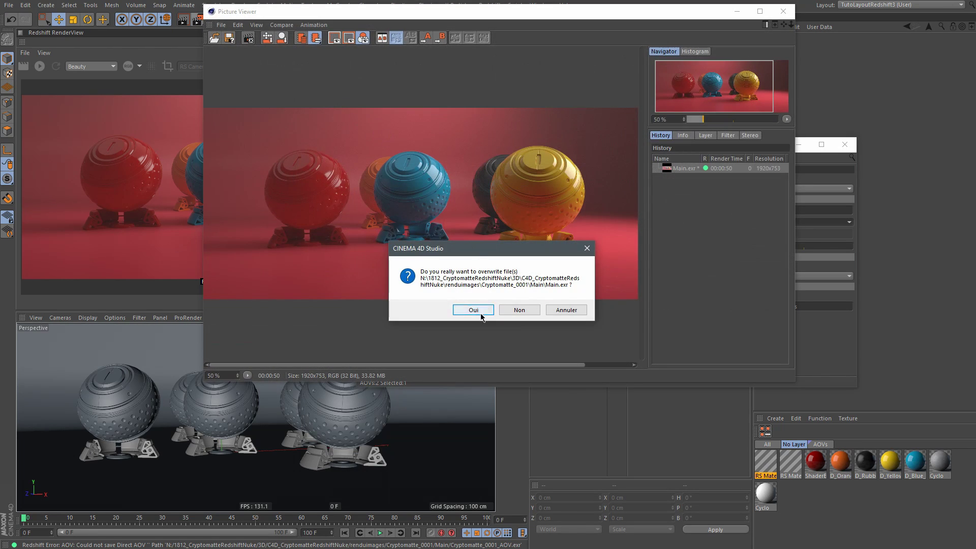
pyautogui.click(473, 310)
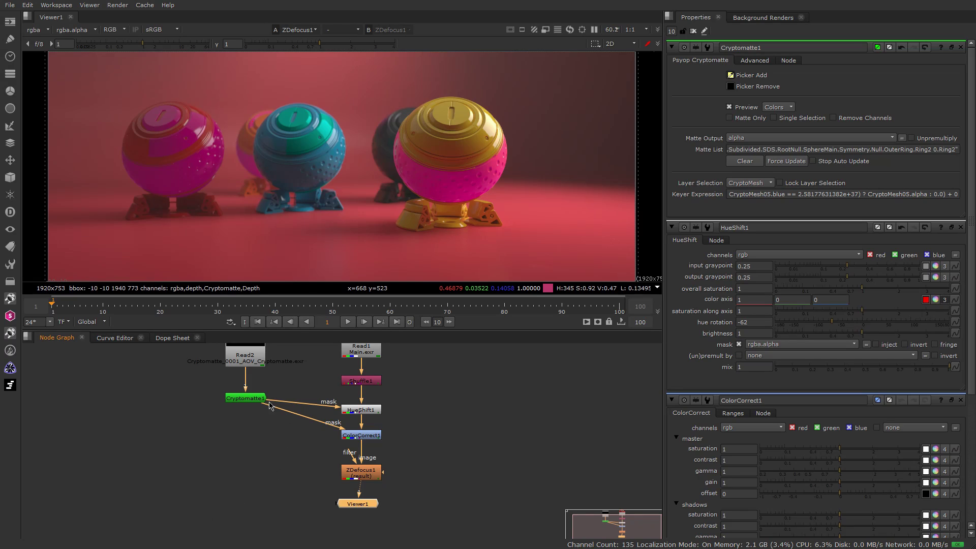
# Preview Cryptomatte1 and clear its Matte List.
pyautogui.moveTo(269, 405); pyautogui.dragTo(272, 454, button='middle')
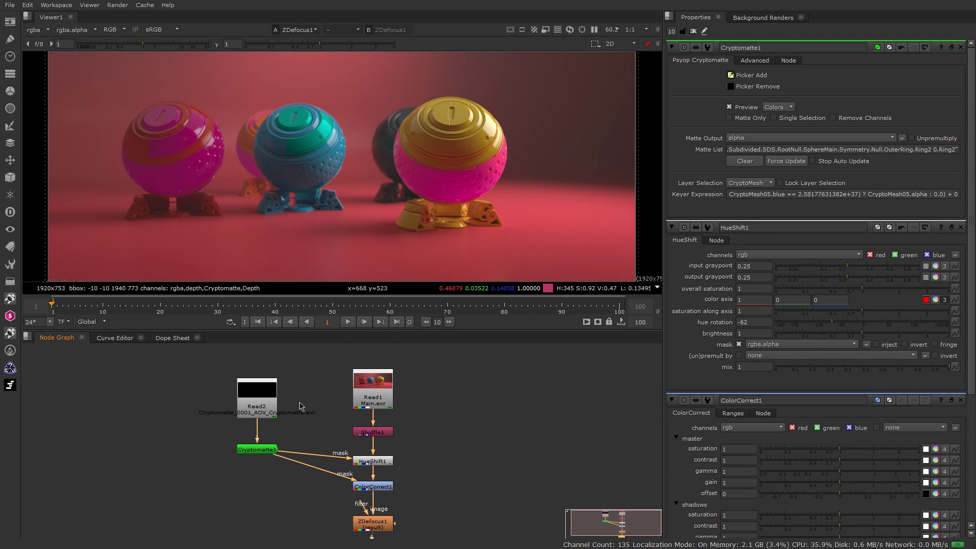
pyautogui.click(268, 451)
pyautogui.press('1')
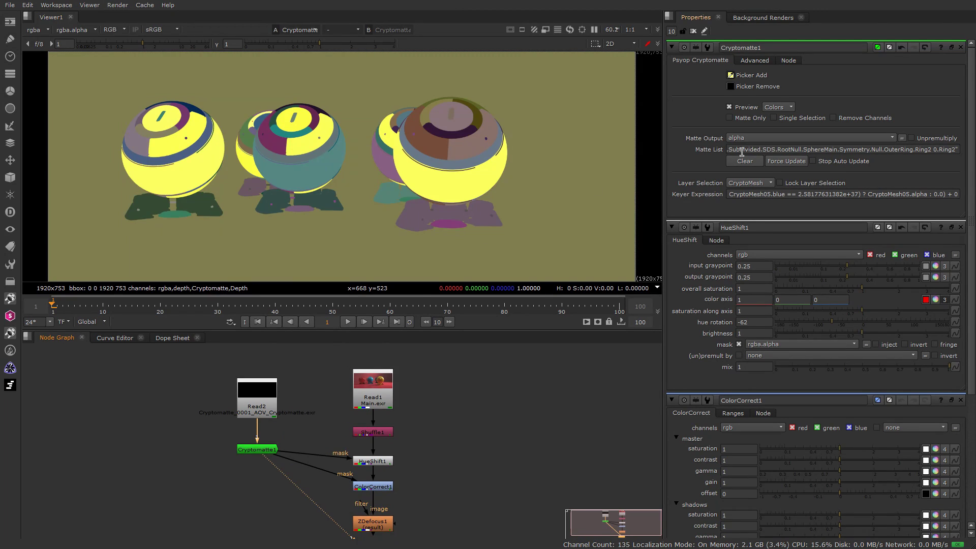
pyautogui.click(745, 161)
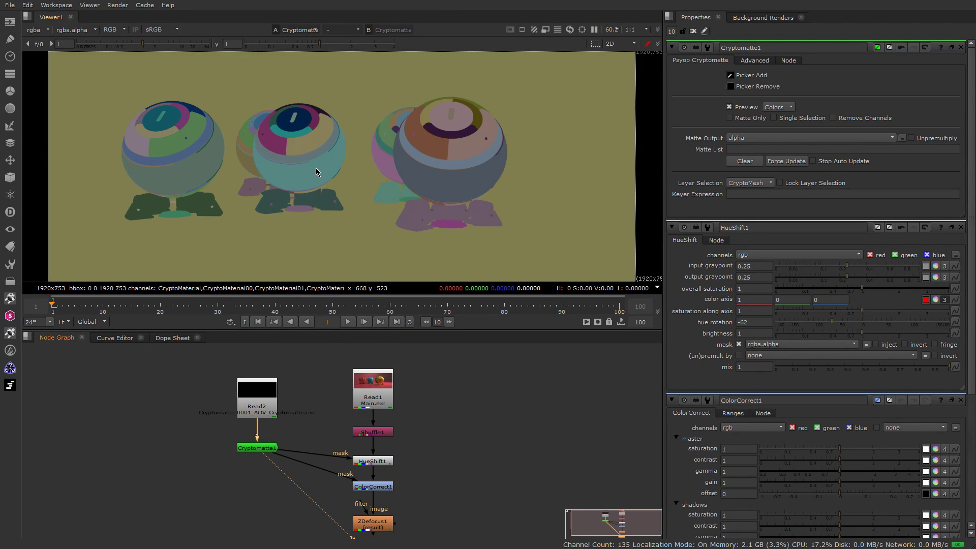
# Reload Read2 from the updated render and turn off its premultiplication.
pyautogui.doubleClick(274, 405)
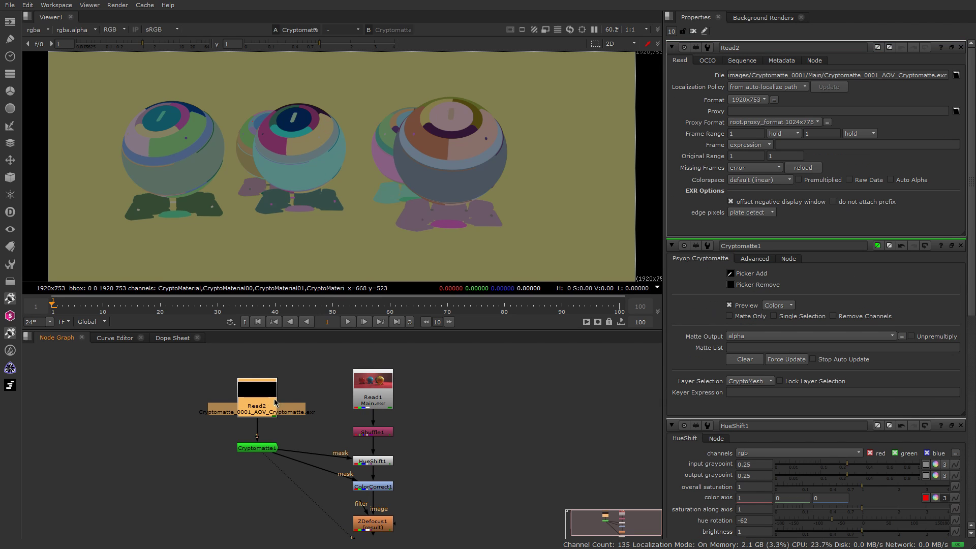
pyautogui.click(813, 169)
pyautogui.click(814, 181)
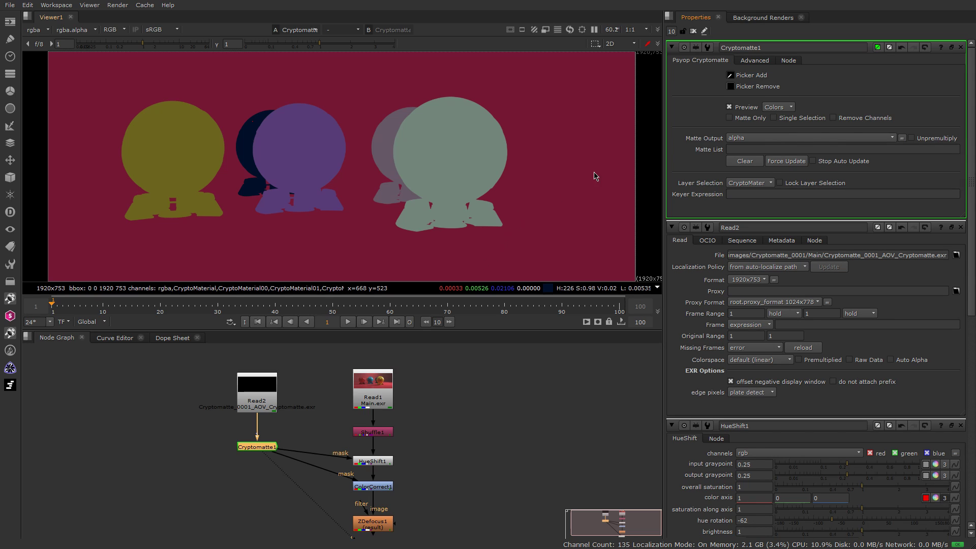
# Pick the Cyclo backdrop into the matte and view ZDefocus1's final output.
pyautogui.click(731, 76)
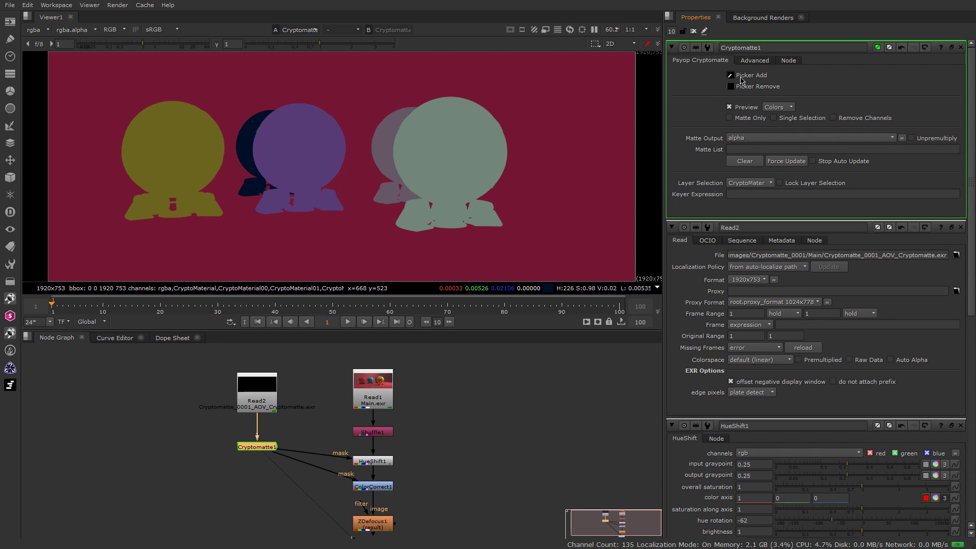
pyautogui.keyDown('ctrl'); pyautogui.click(551, 123); pyautogui.keyUp('ctrl')
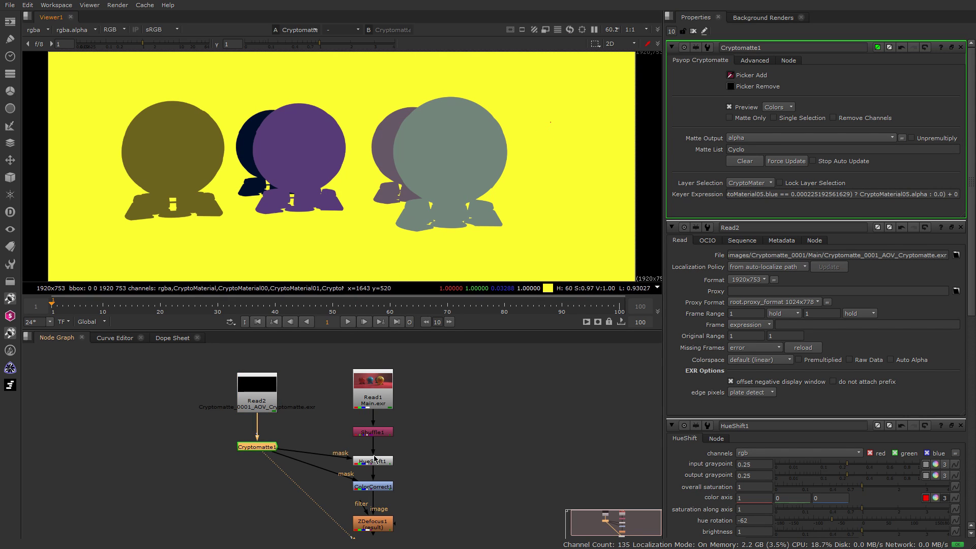
pyautogui.moveTo(390, 469); pyautogui.dragTo(400, 434, button='middle')
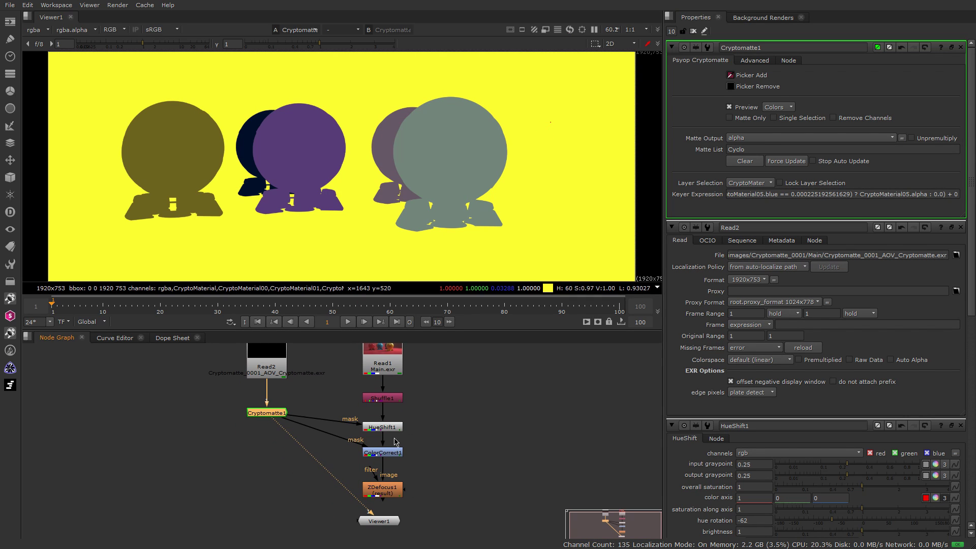
pyautogui.click(394, 430)
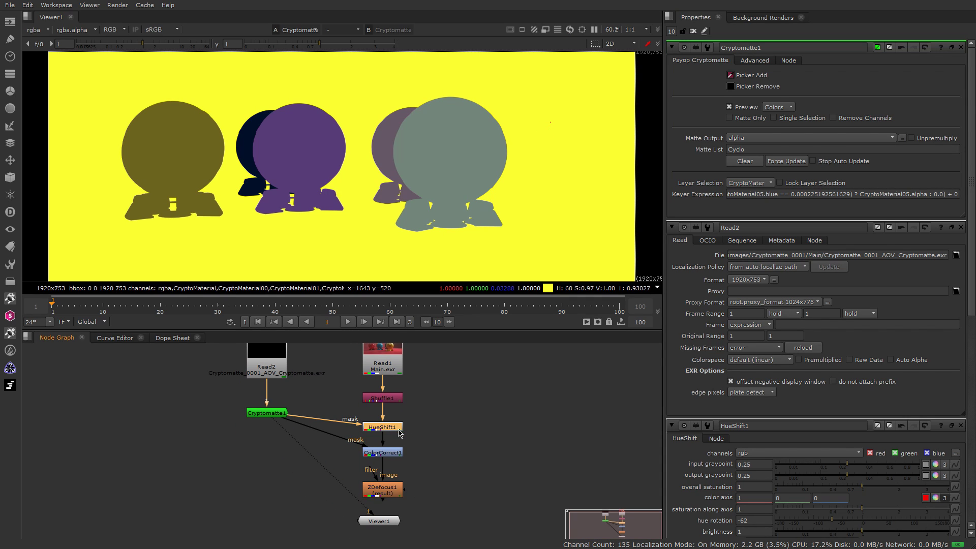
pyautogui.click(391, 489)
pyautogui.press('1')
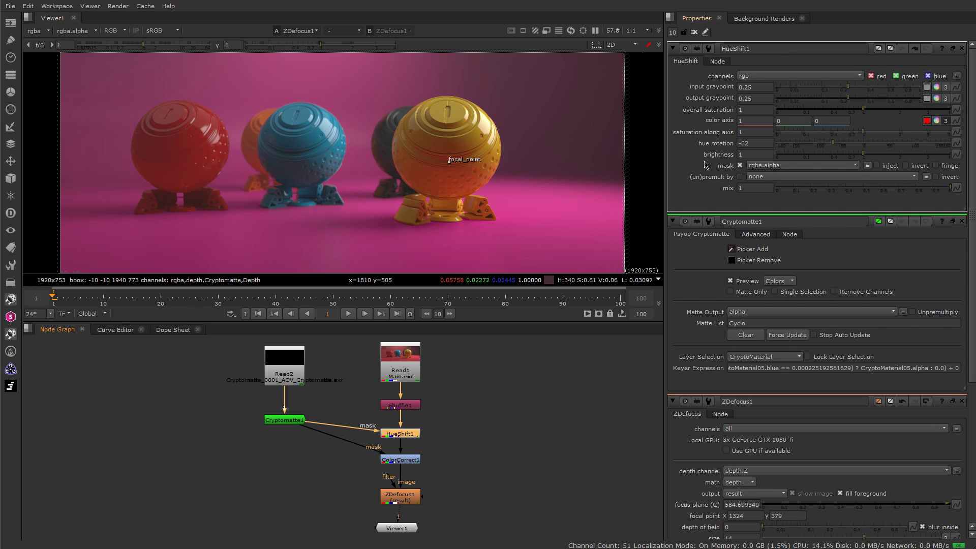
# Sweep HueShift1's hue rotation between 66 and -68, then set it to 0.
pyautogui.moveTo(840, 141); pyautogui.dragTo(896, 145)
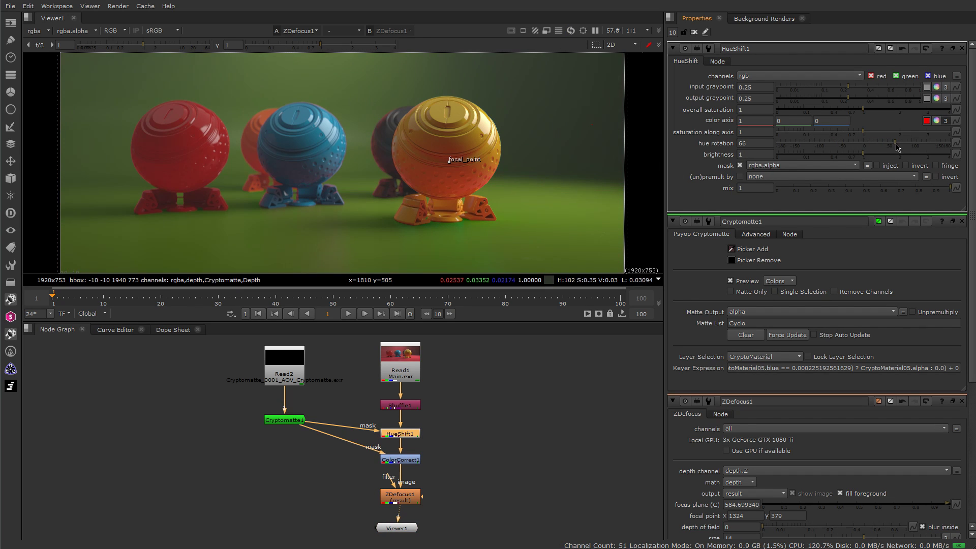
pyautogui.moveTo(897, 147); pyautogui.dragTo(827, 149)
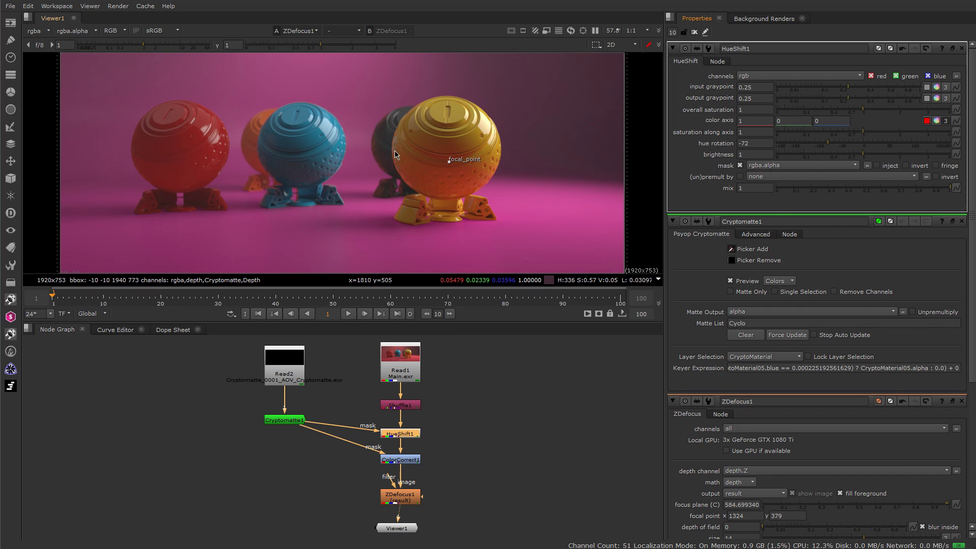
pyautogui.doubleClick(746, 144)
pyautogui.write('0')
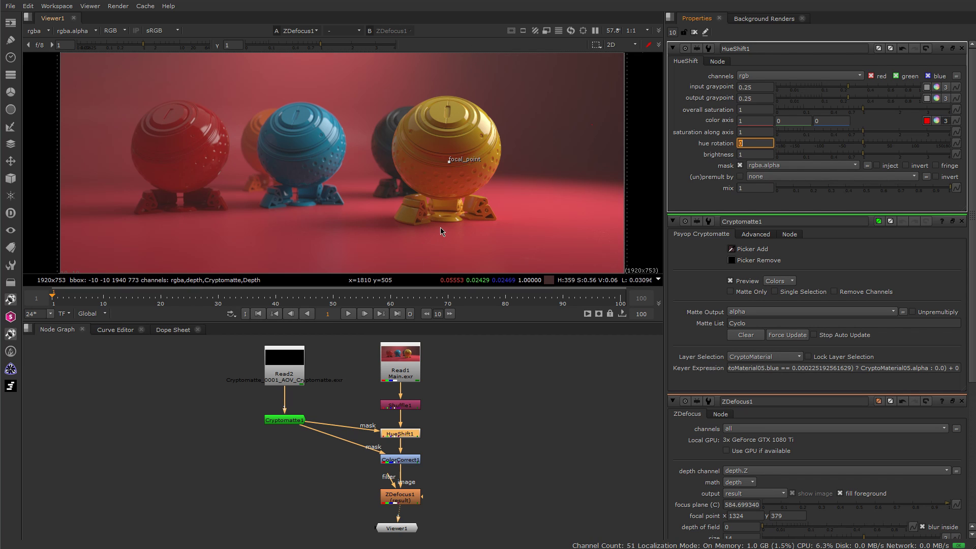
# Commit the hue value and raise ColorCorrect1's master gain to 1.5.
pyautogui.hotkey('ctrl', 'z')
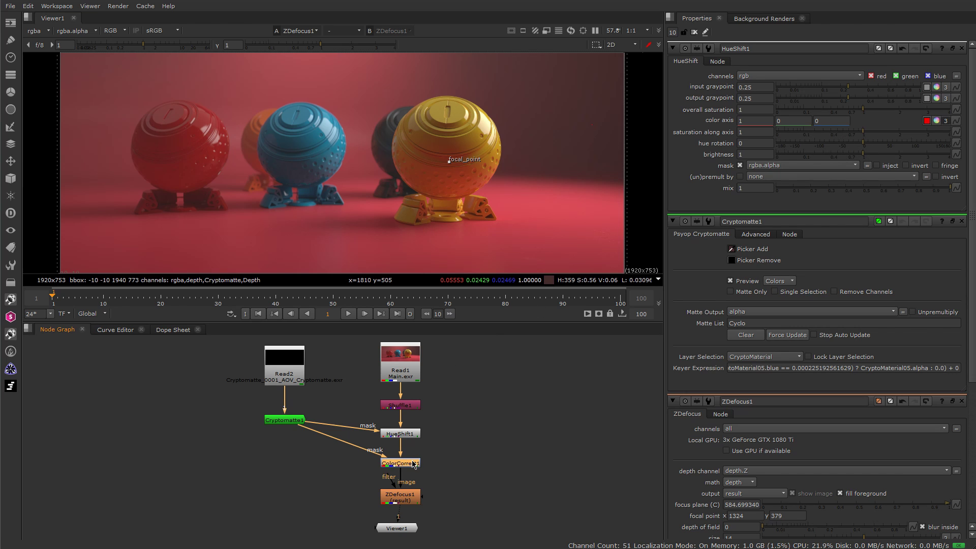
pyautogui.doubleClick(414, 464)
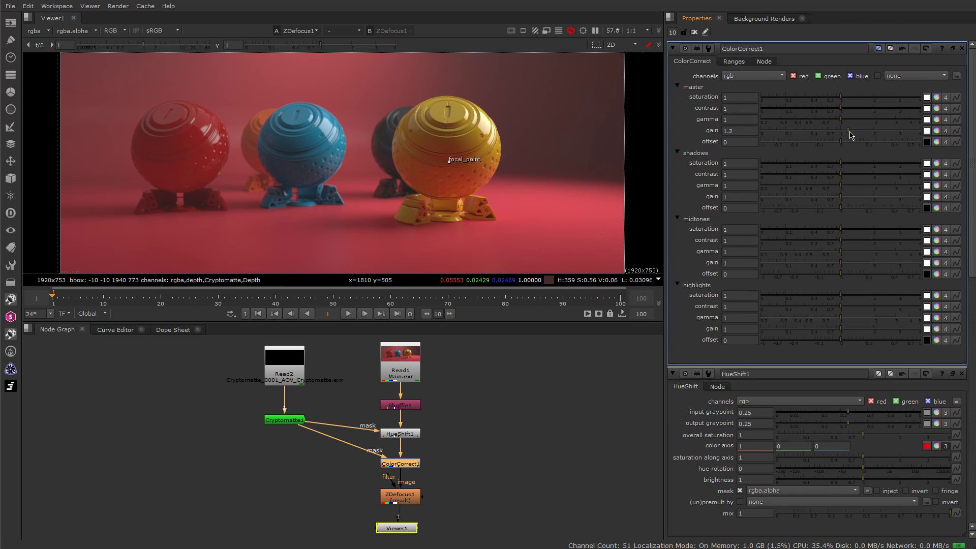
pyautogui.moveTo(851, 136); pyautogui.dragTo(861, 135)
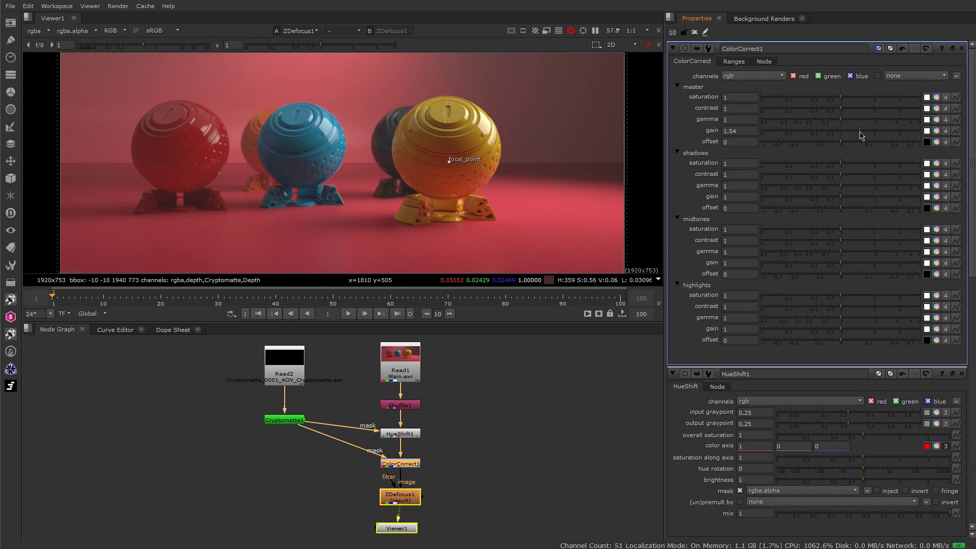
pyautogui.moveTo(861, 135); pyautogui.dragTo(859, 140)
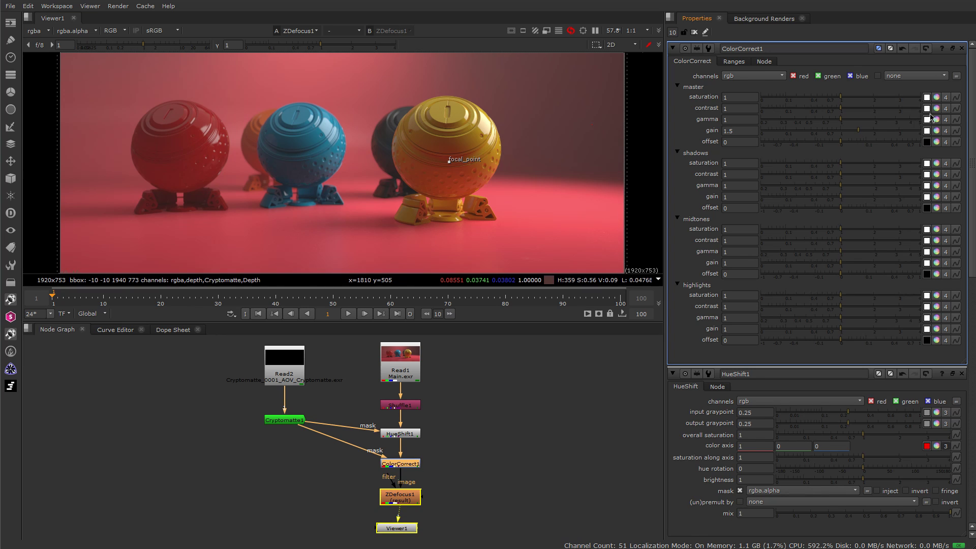
# Add the yellow and blue balls' materials to Cryptomatte1's matte alongside Cyclo.
pyautogui.doubleClick(295, 420)
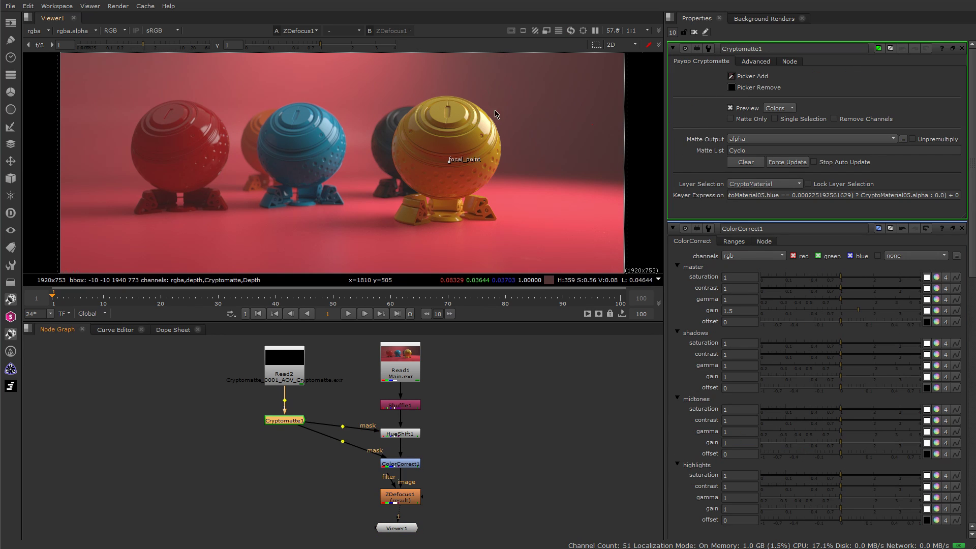
pyautogui.keyDown('ctrl'); pyautogui.click(457, 146); pyautogui.keyUp('ctrl')
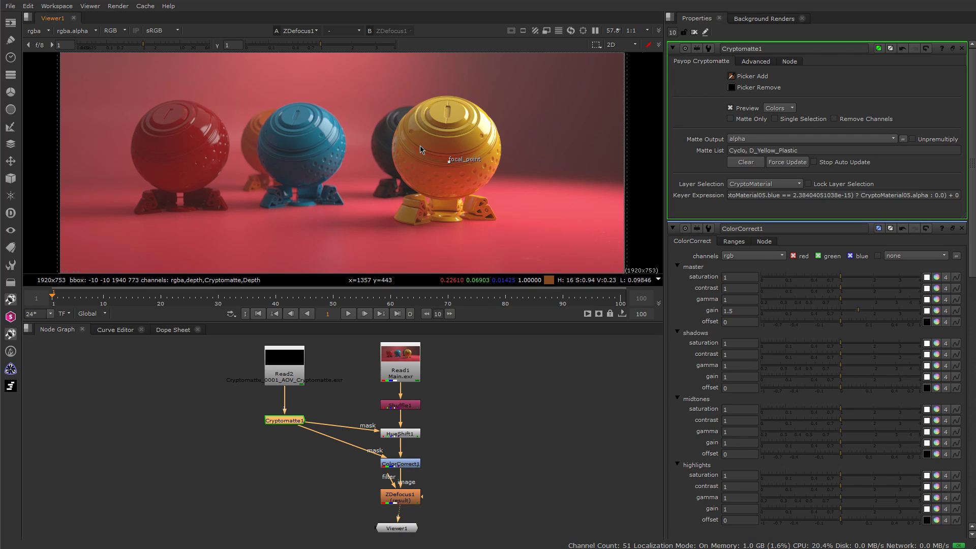
pyautogui.keyDown('ctrl'); pyautogui.click(299, 144); pyautogui.keyUp('ctrl')
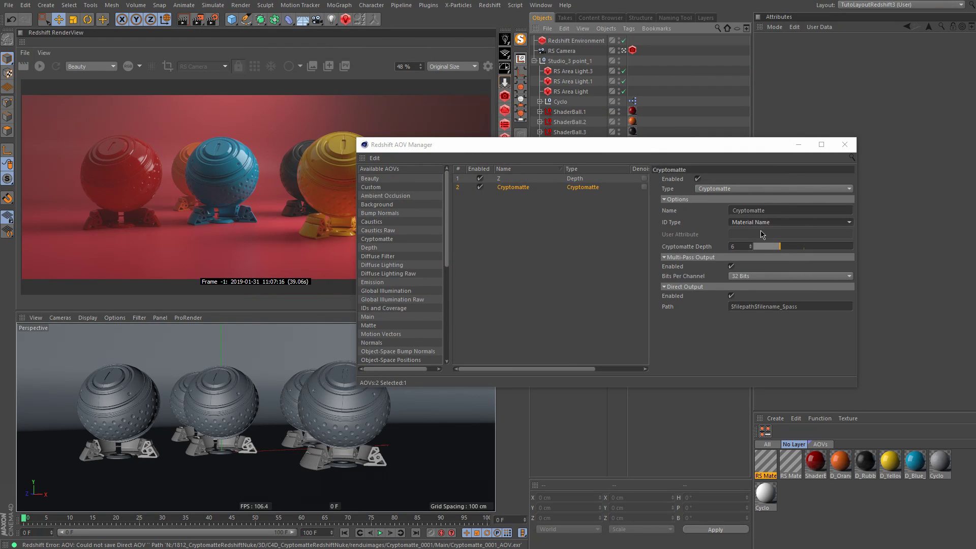
# Set the Cryptomatte AOV's ID Type to RS Object ID.
pyautogui.click(769, 222)
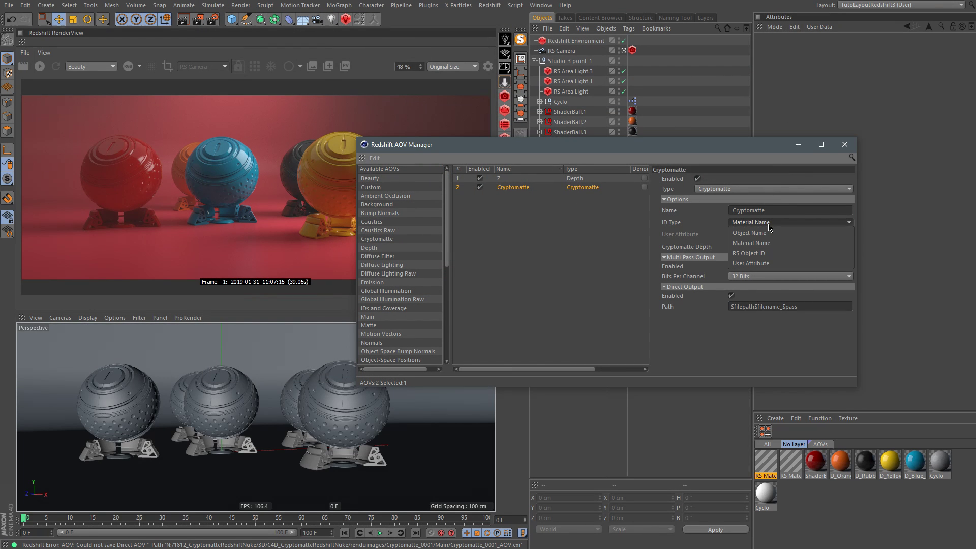
pyautogui.click(759, 254)
pyautogui.moveTo(610, 145); pyautogui.dragTo(307, 215)
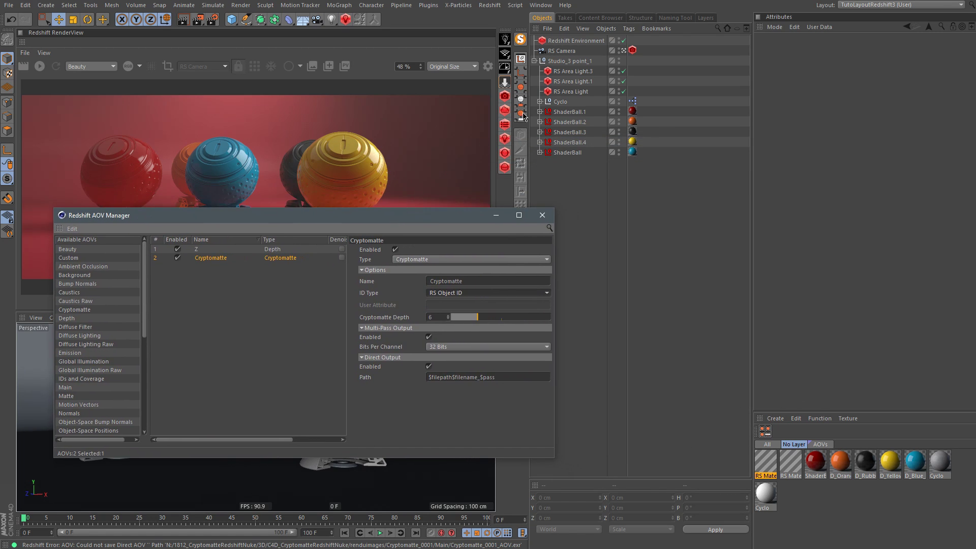
# Give ShaderBall.1 a Redshift Object tag with Object ID override enabled.
pyautogui.click(587, 112)
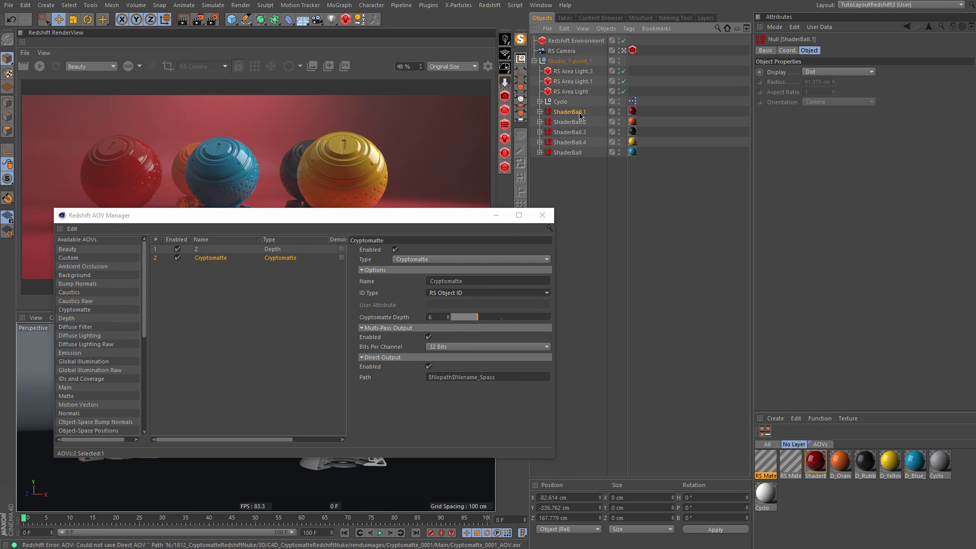
pyautogui.rightClick(578, 115)
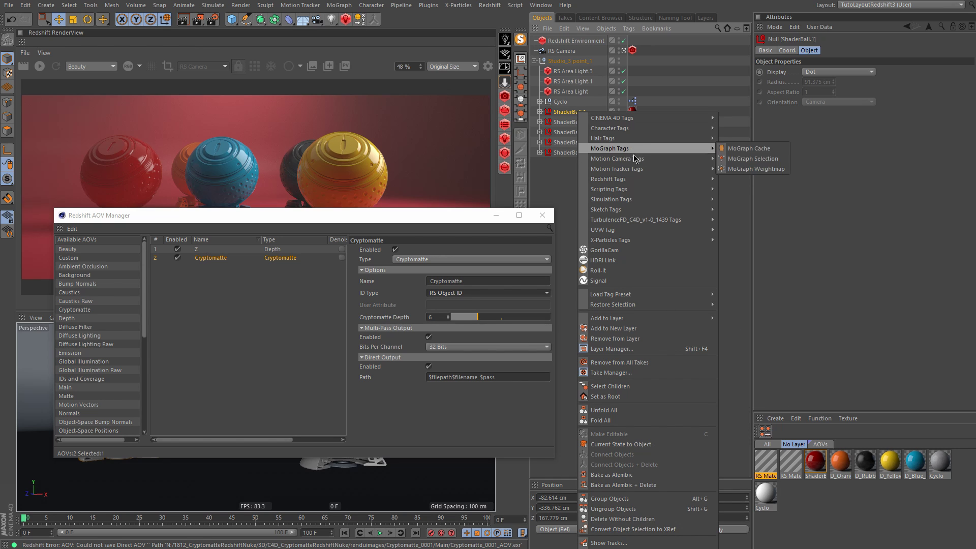
pyautogui.moveTo(639, 184)
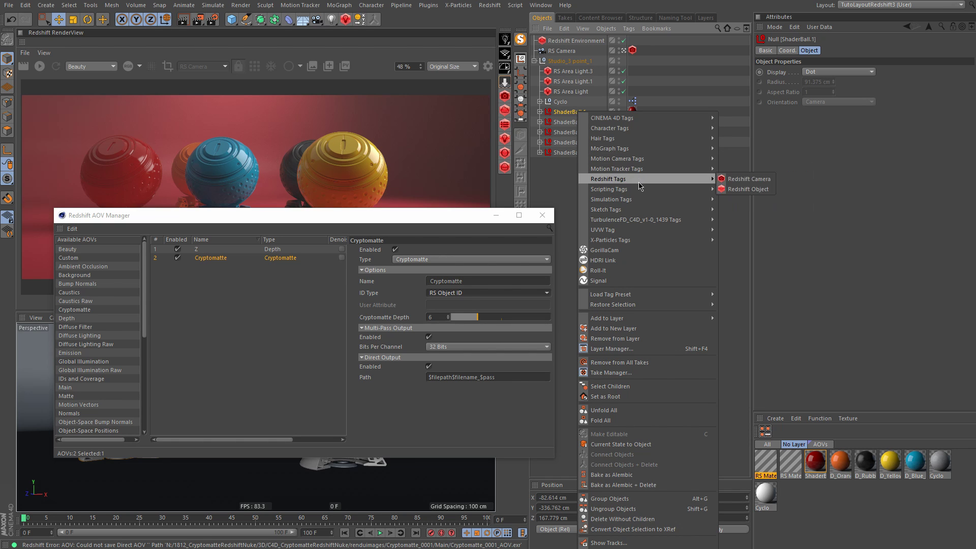
pyautogui.click(747, 190)
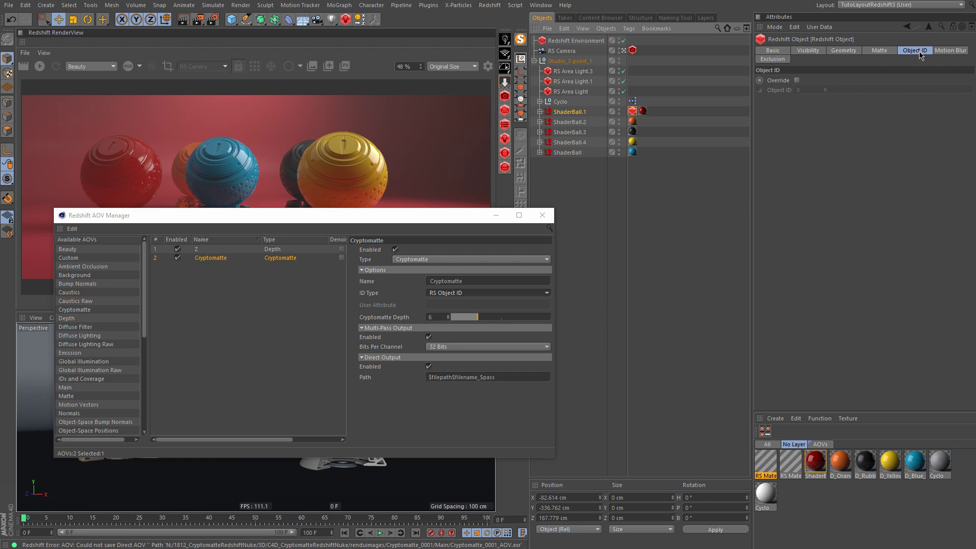
pyautogui.click(796, 80)
pyautogui.click(808, 91)
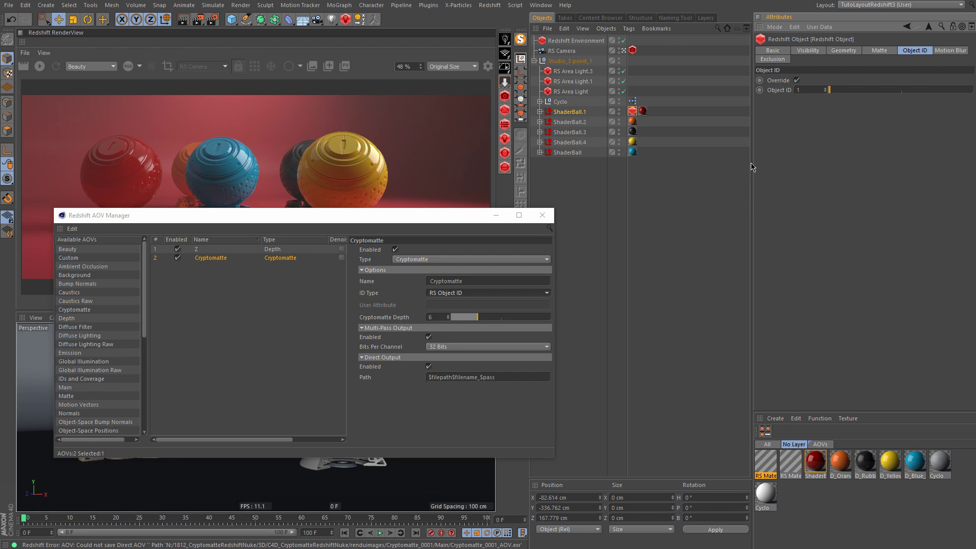
# Copy the tag to the other shader balls and set their Object IDs to 2, 3 and 4.
pyautogui.moveTo(452, 218); pyautogui.dragTo(470, 231)
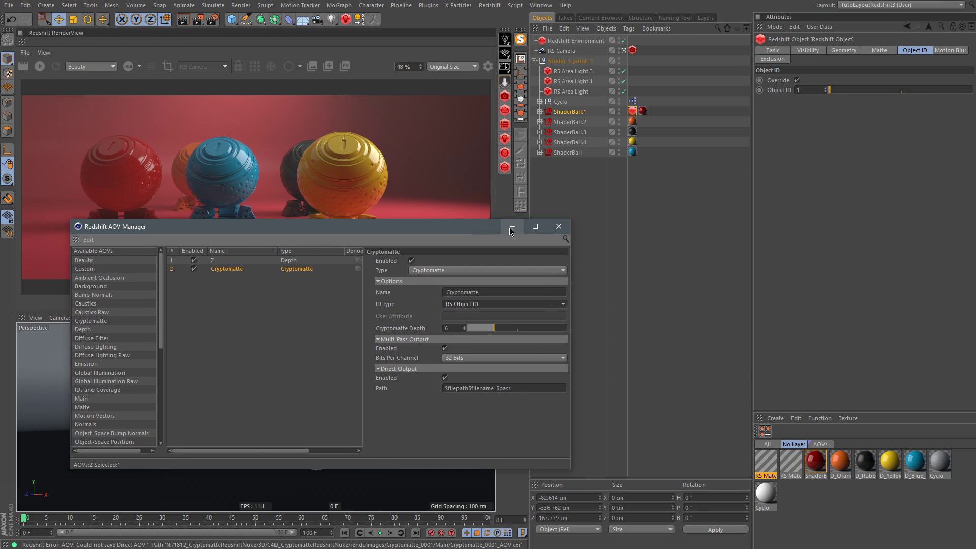
pyautogui.keyDown('ctrl'); pyautogui.moveTo(632, 111); pyautogui.dragTo(644, 153); pyautogui.keyUp('ctrl')
pyautogui.click(647, 169)
pyautogui.click(642, 121)
pyautogui.click(825, 88)
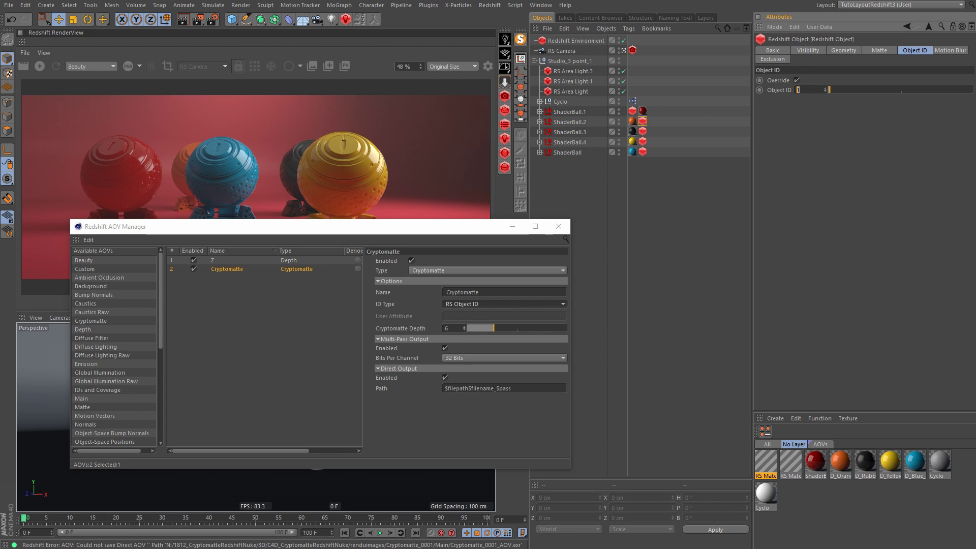
pyautogui.click(643, 132)
pyautogui.click(812, 90)
pyautogui.click(644, 142)
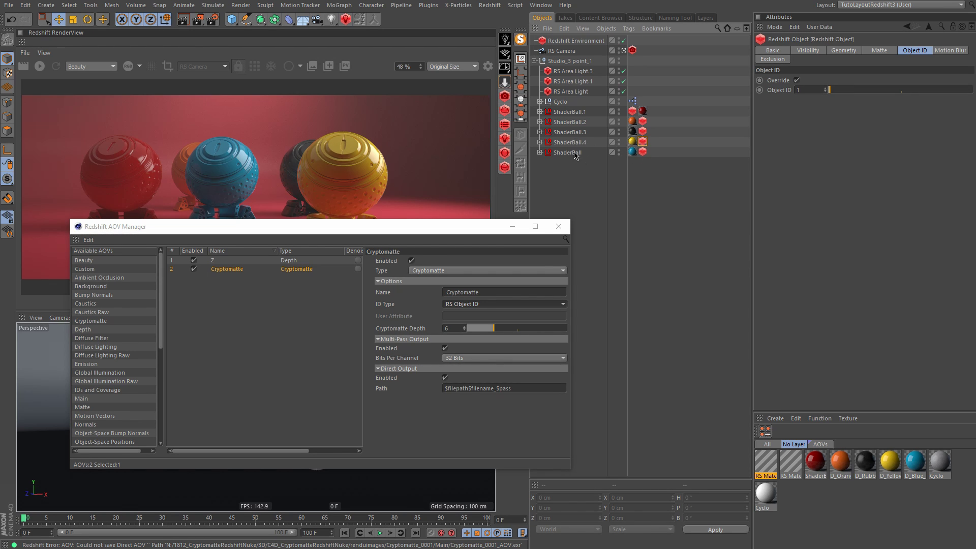
pyautogui.moveTo(808, 89); pyautogui.dragTo(778, 89)
pyautogui.write('4')
pyautogui.press('Return')
# Check each shader ball's Object ID on its Redshift Object tag.
pyautogui.click(643, 132)
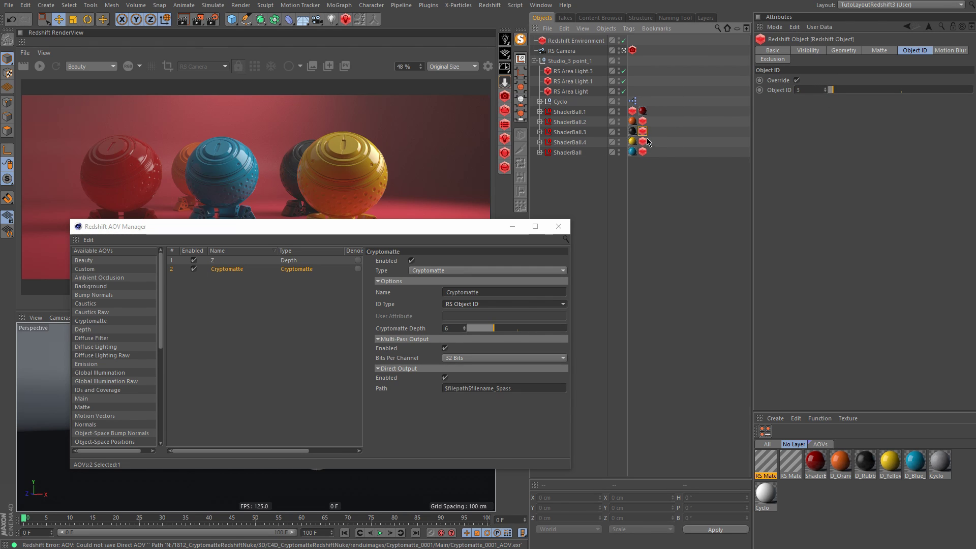
pyautogui.click(643, 151)
pyautogui.moveTo(805, 89); pyautogui.dragTo(786, 64)
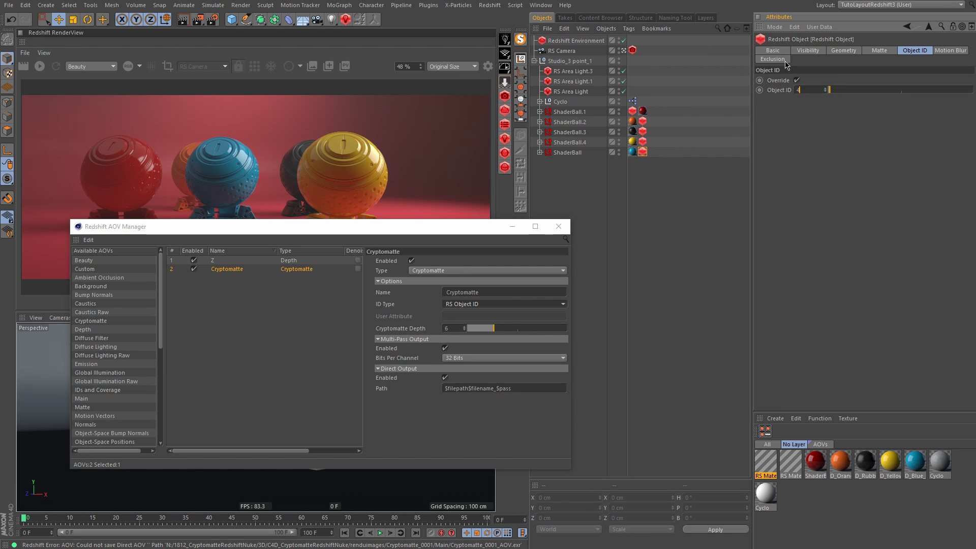
pyautogui.click(633, 111)
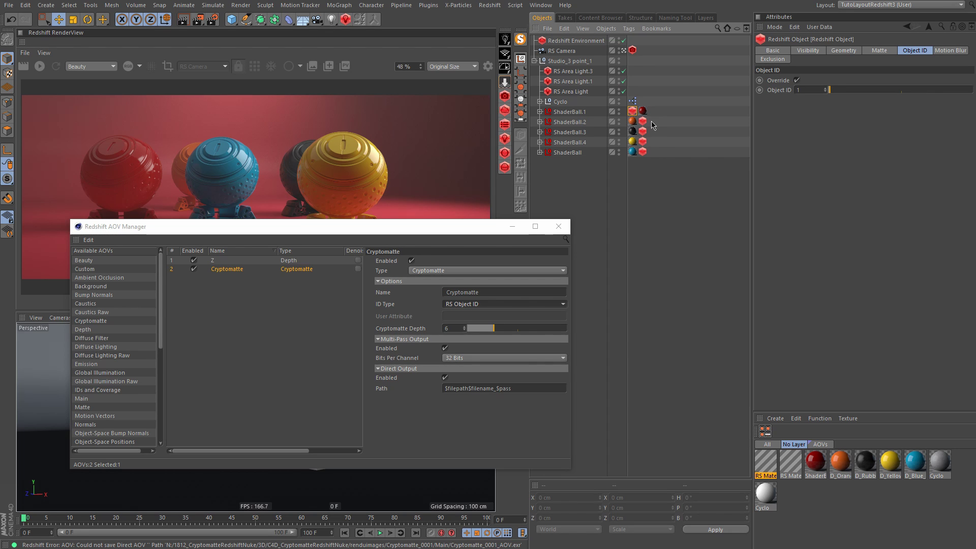
pyautogui.click(643, 131)
pyautogui.click(642, 152)
pyautogui.moveTo(424, 233); pyautogui.dragTo(403, 277)
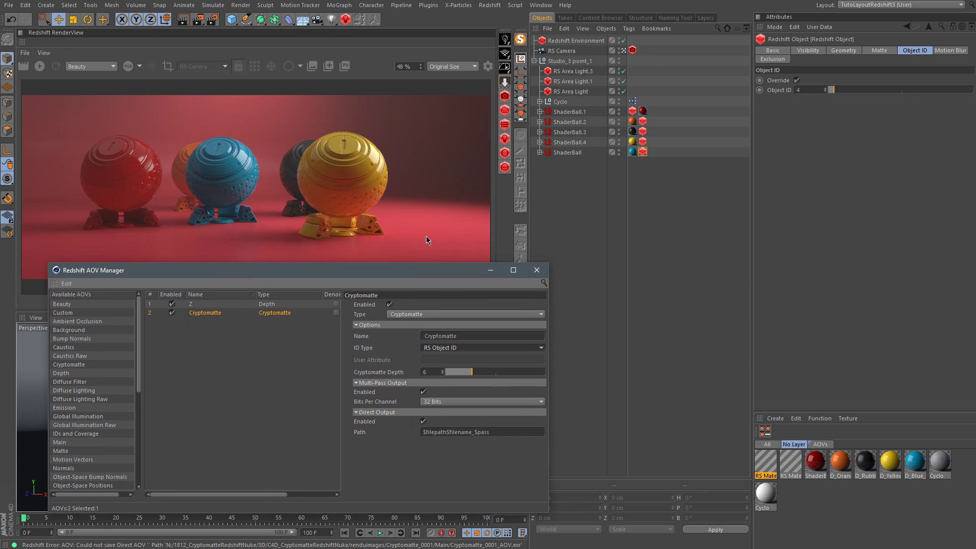
# Copy a Redshift Object tag onto the Cyclo object.
pyautogui.click(537, 270)
pyautogui.click(433, 341)
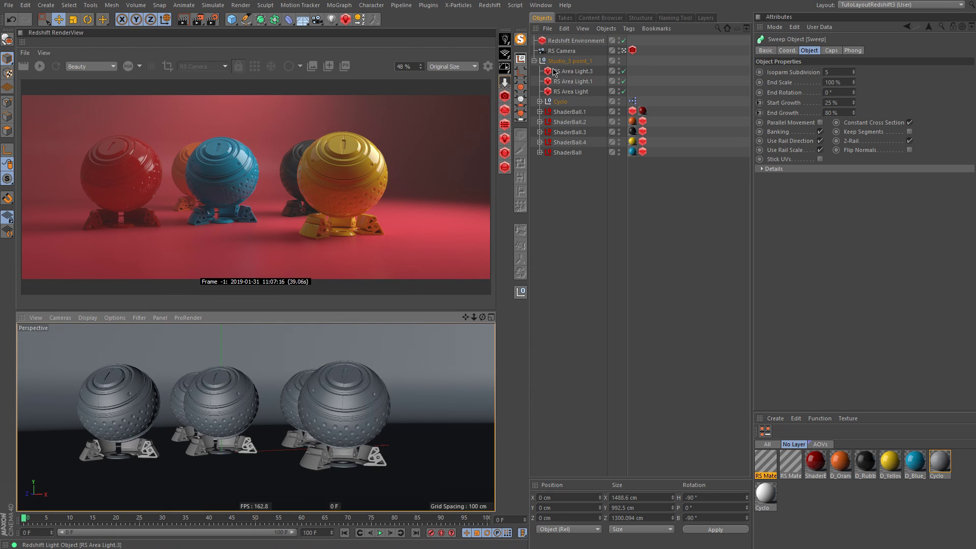
pyautogui.click(540, 101)
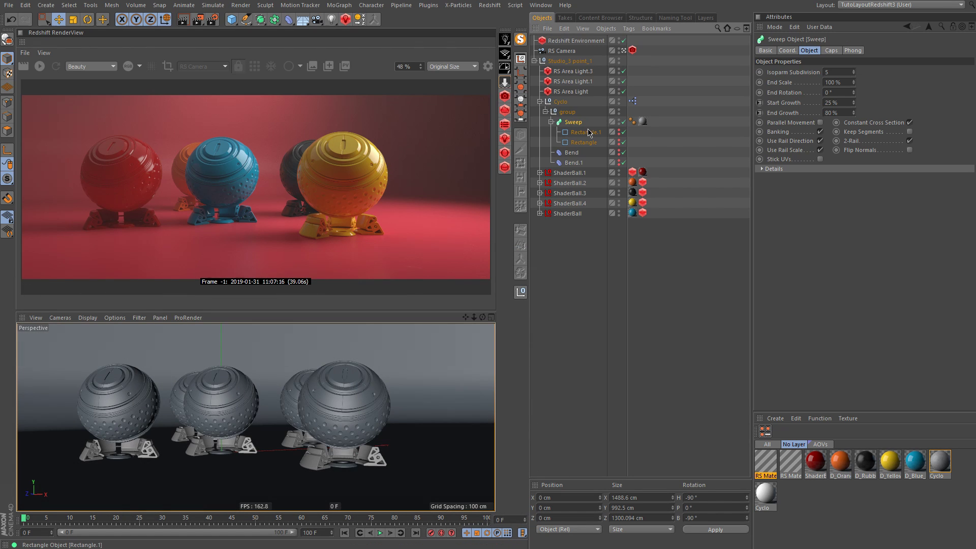
pyautogui.click(540, 101)
pyautogui.click(642, 122)
pyautogui.keyDown('ctrl'); pyautogui.moveTo(644, 152); pyautogui.dragTo(643, 102); pyautogui.keyUp('ctrl')
pyautogui.click(662, 111)
# Set Cyclo's Object ID to 5 and render to the Picture Viewer.
pyautogui.click(642, 101)
pyautogui.click(801, 90)
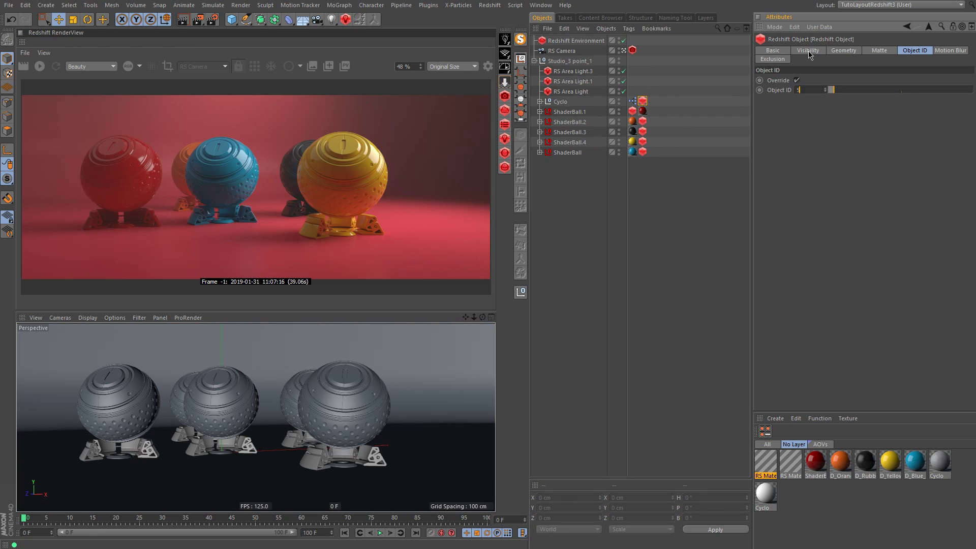
pyautogui.click(198, 19)
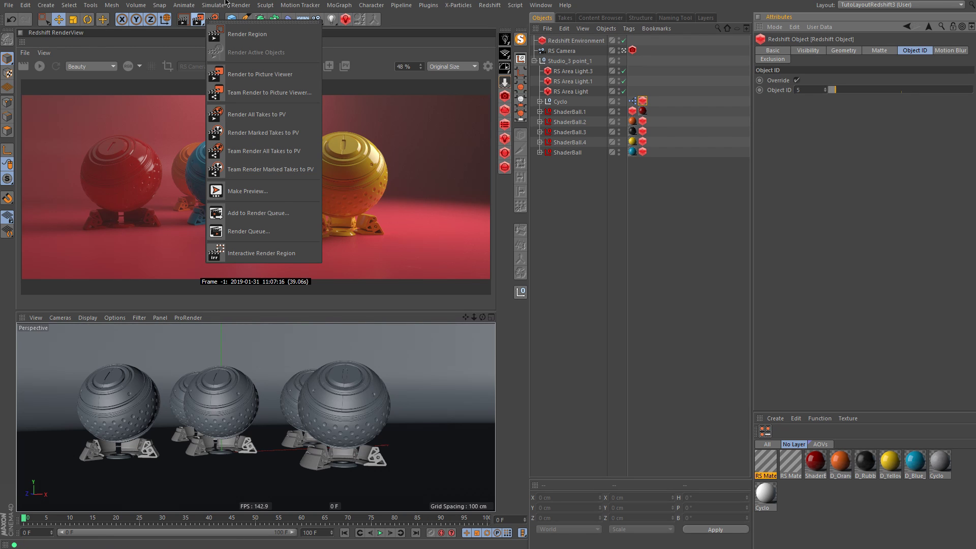
pyautogui.click(198, 19)
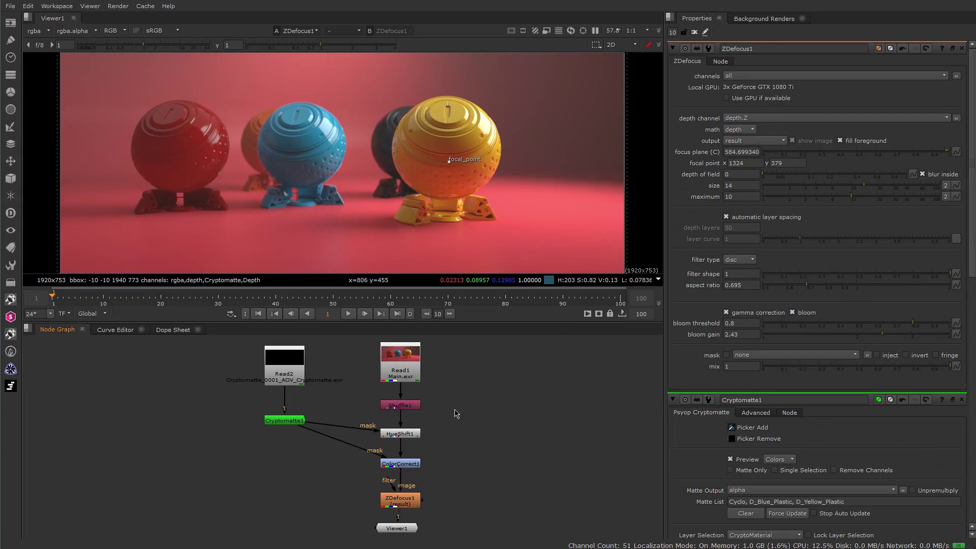
# Reload the Cryptomatte EXR in Read2, force-update Cryptomatte1, and view its object-ID matte preview.
pyautogui.moveTo(335, 380); pyautogui.dragTo(334, 407, button='middle')
pyautogui.doubleClick(294, 398)
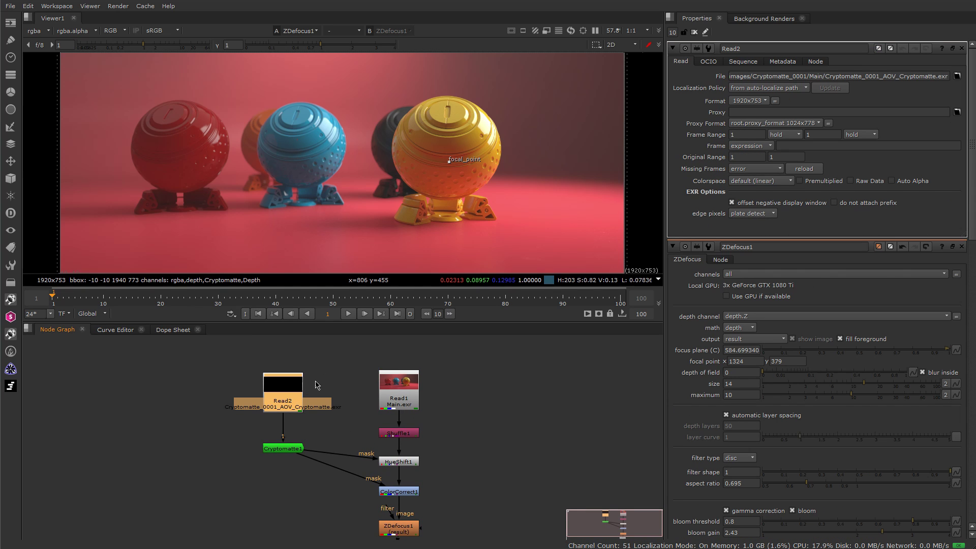
pyautogui.click(807, 170)
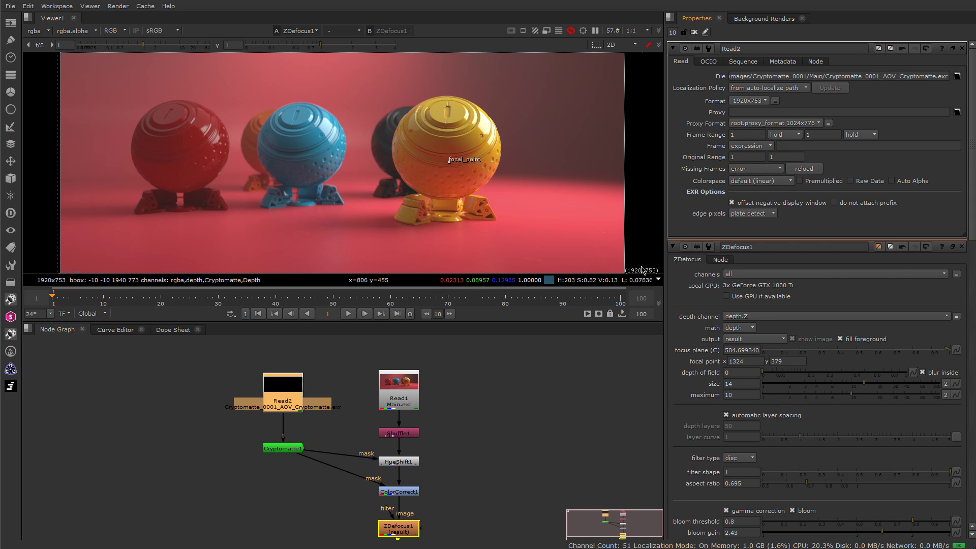
pyautogui.doubleClick(288, 449)
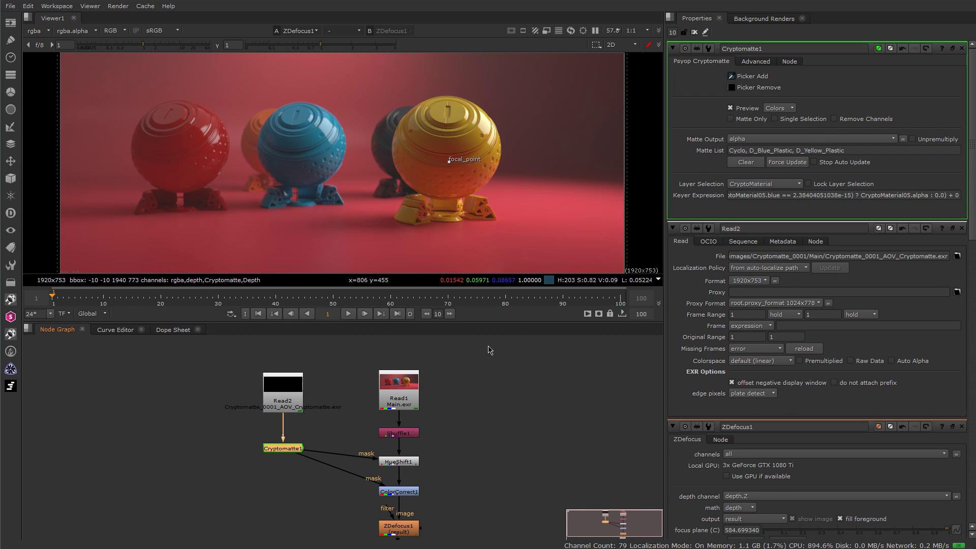
pyautogui.click(786, 162)
pyautogui.doubleClick(297, 448)
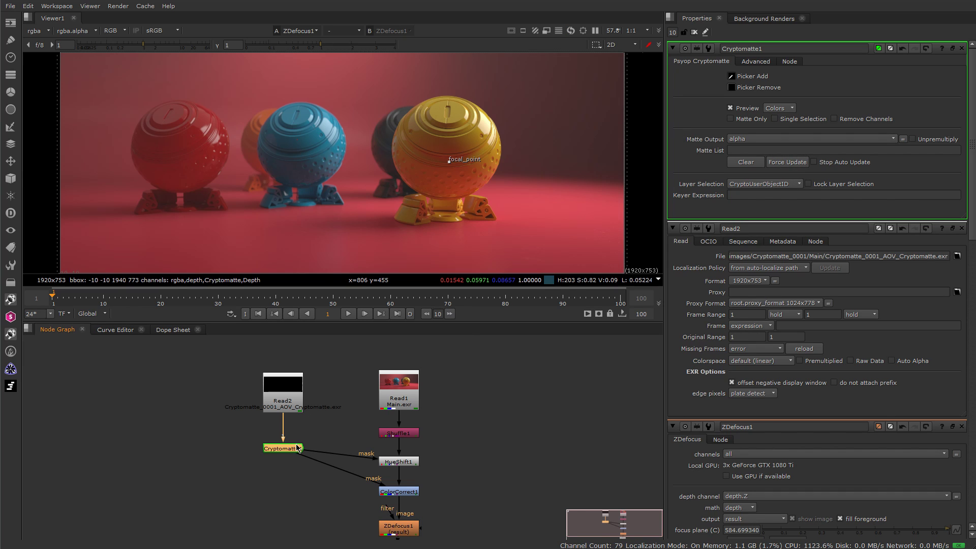
pyautogui.press('1')
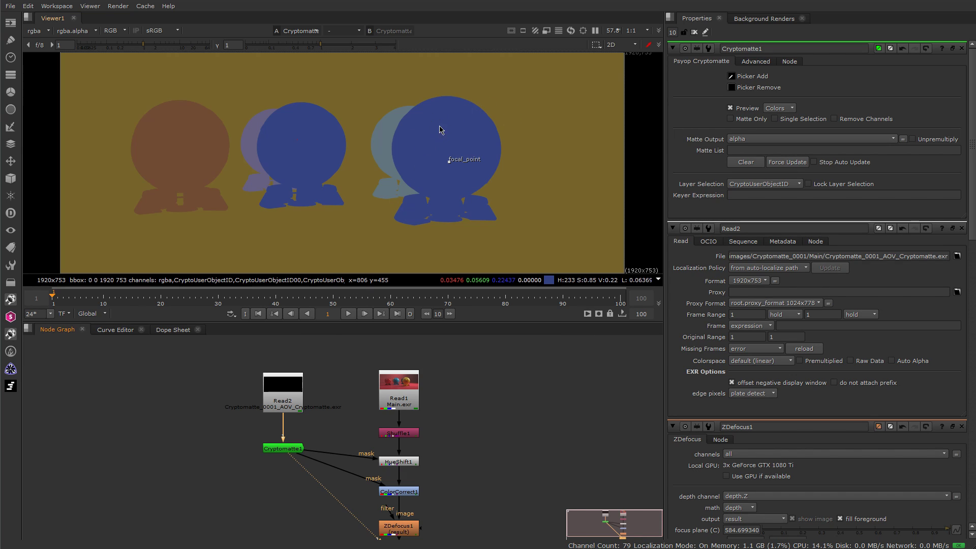
# Pick the large sphere into Cryptomatte1's matte as ObjectID_4, testing Picker Remove before re-adding it.
pyautogui.click(297, 449)
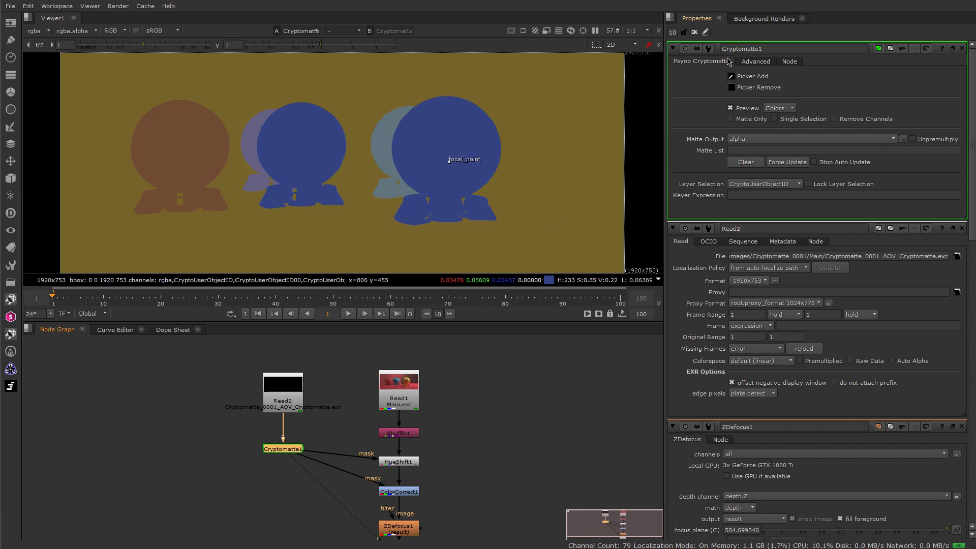
pyautogui.keyDown('ctrl'); pyautogui.click(462, 135); pyautogui.keyUp('ctrl')
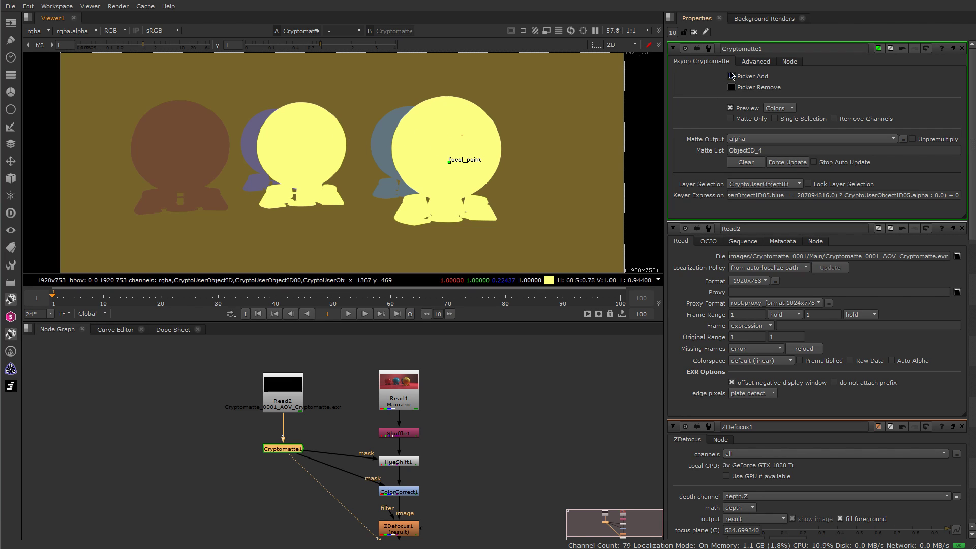
pyautogui.click(732, 87)
pyautogui.keyDown('ctrl'); pyautogui.click(438, 127); pyautogui.keyUp('ctrl')
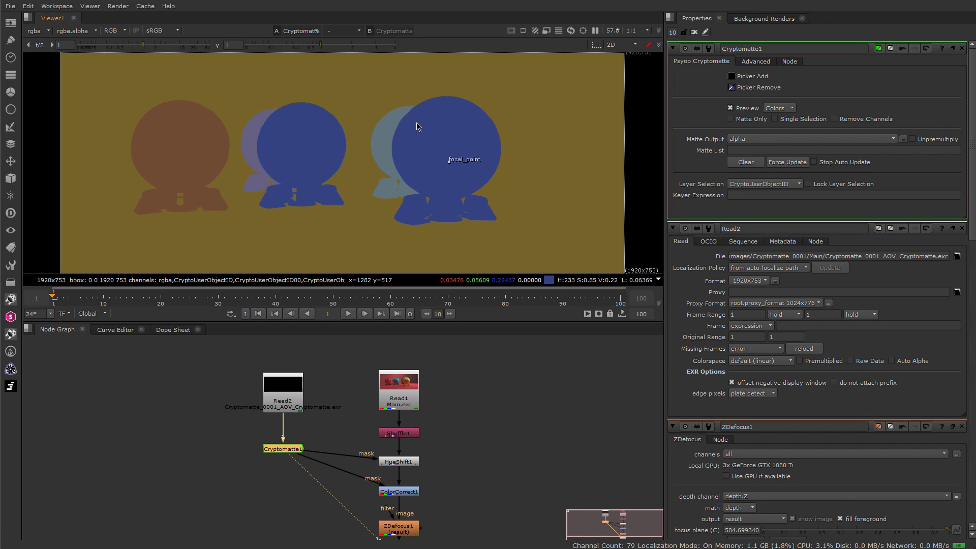
pyautogui.click(732, 76)
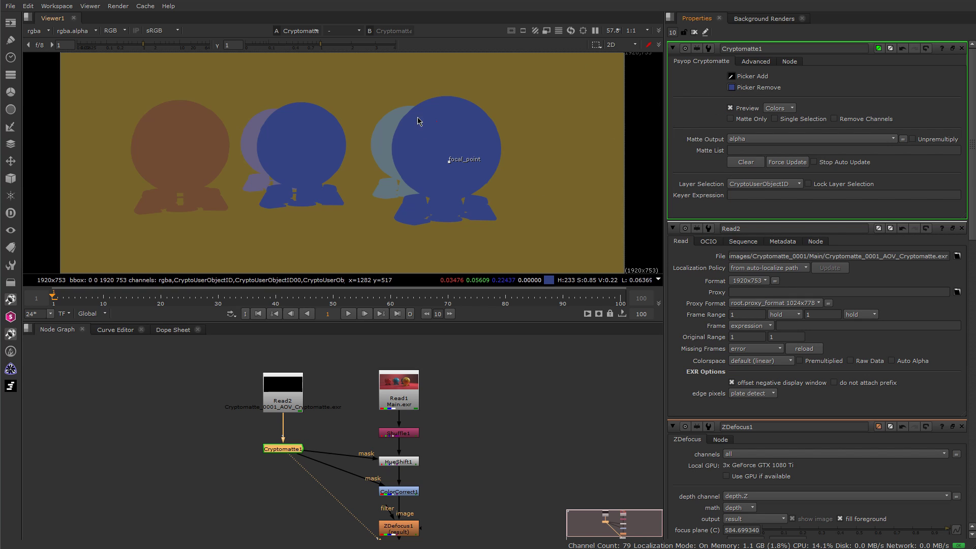
pyautogui.keyDown('ctrl'); pyautogui.click(430, 138); pyautogui.keyUp('ctrl')
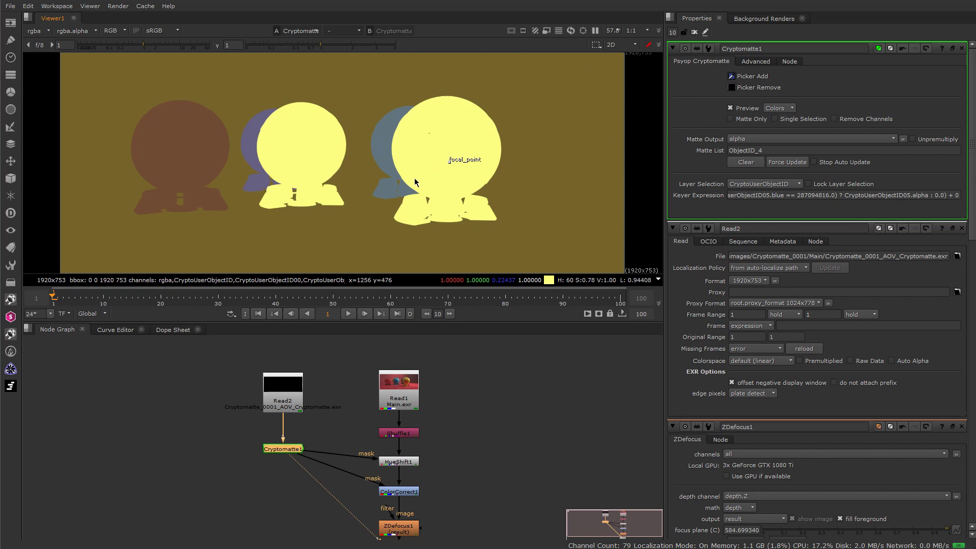
# View the final ZDefocus1 render and re-enable ColorCorrect1 with an undo.
pyautogui.moveTo(415, 525); pyautogui.dragTo(413, 472, button='middle')
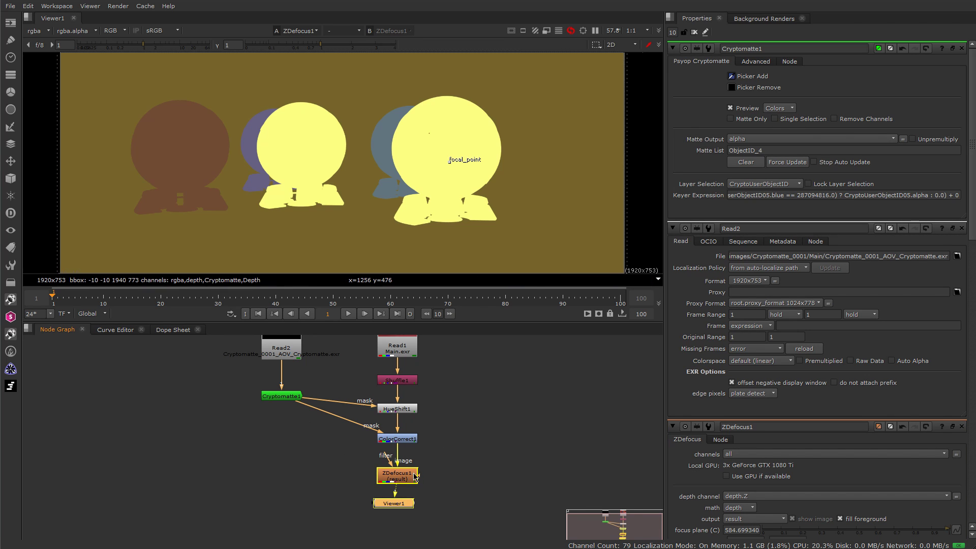
pyautogui.click(406, 476)
pyautogui.press('1')
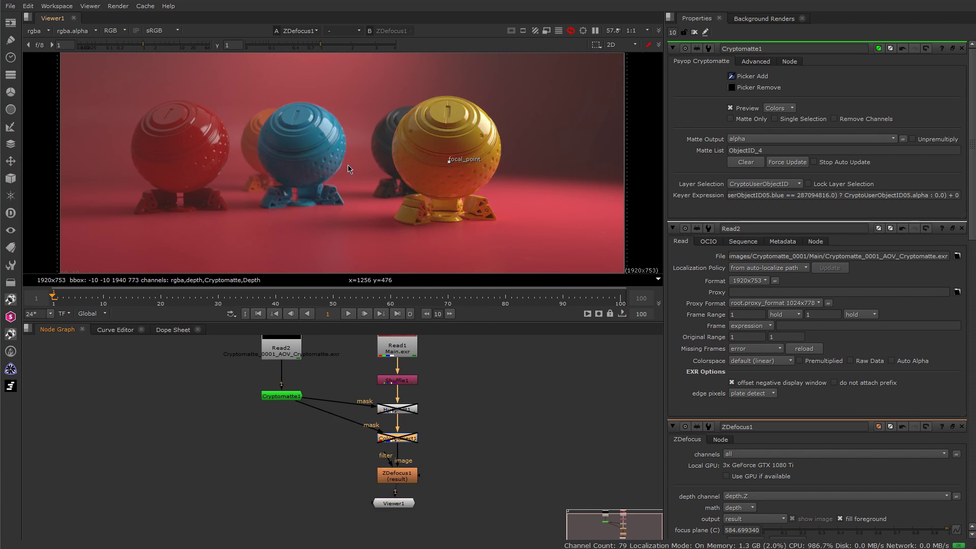
pyautogui.hotkey('ctrl', 'z')
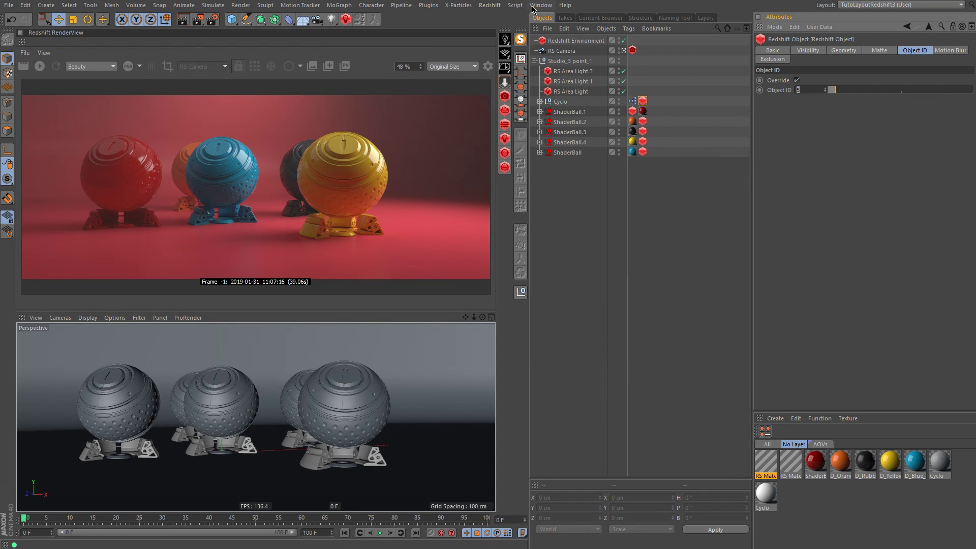
# In the Redshift AOV Manager, set the Cryptomatte ID Type to User Attribute, named 'matte'.
pyautogui.click(490, 5)
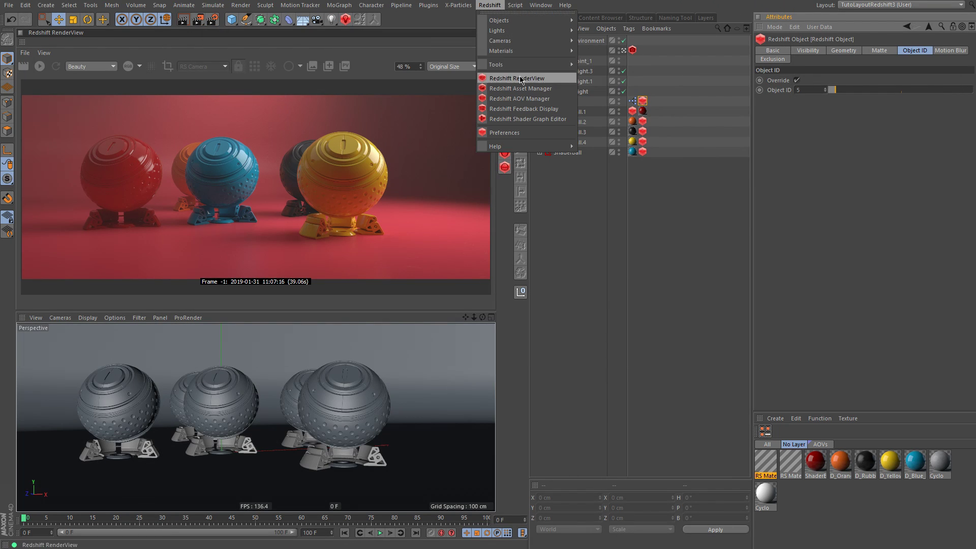
pyautogui.click(531, 98)
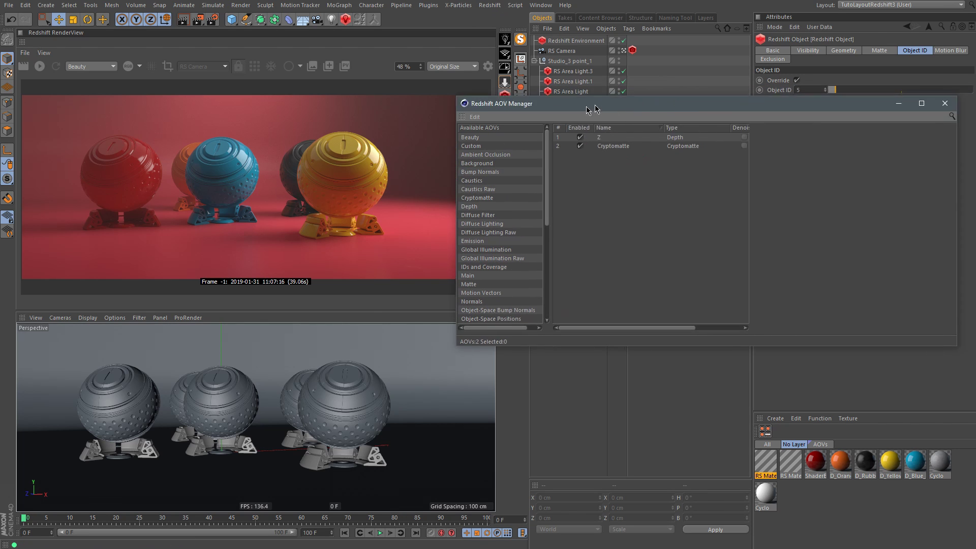
pyautogui.click(508, 162)
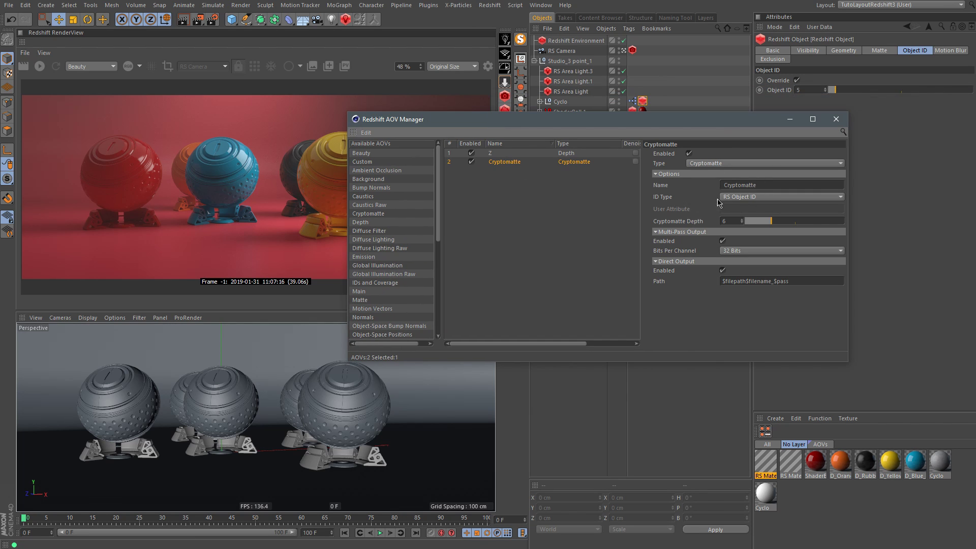
pyautogui.click(746, 199)
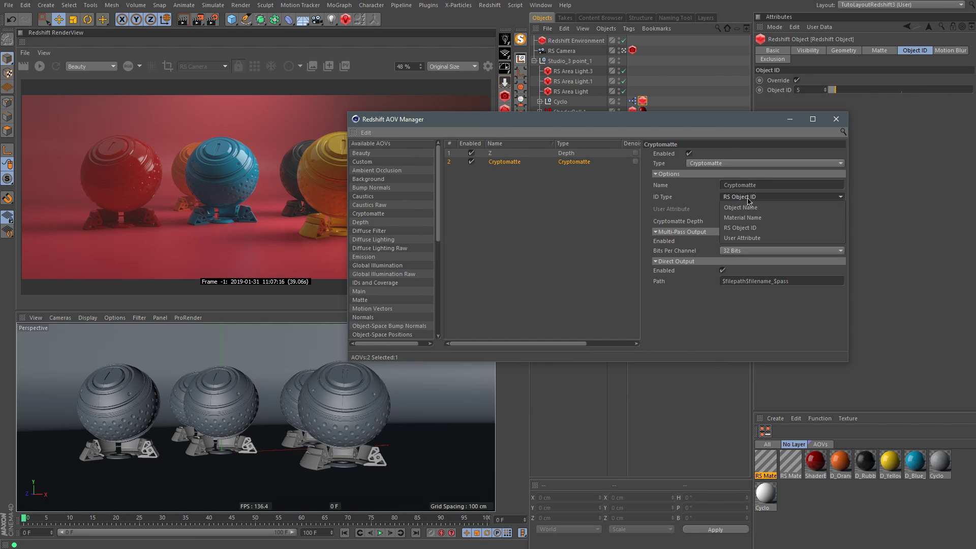
pyautogui.click(752, 240)
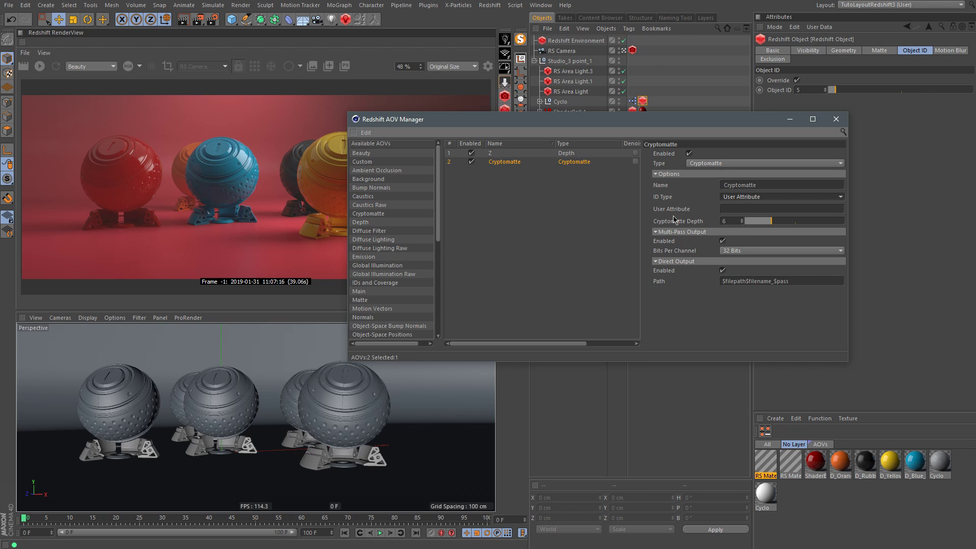
pyautogui.click(725, 208)
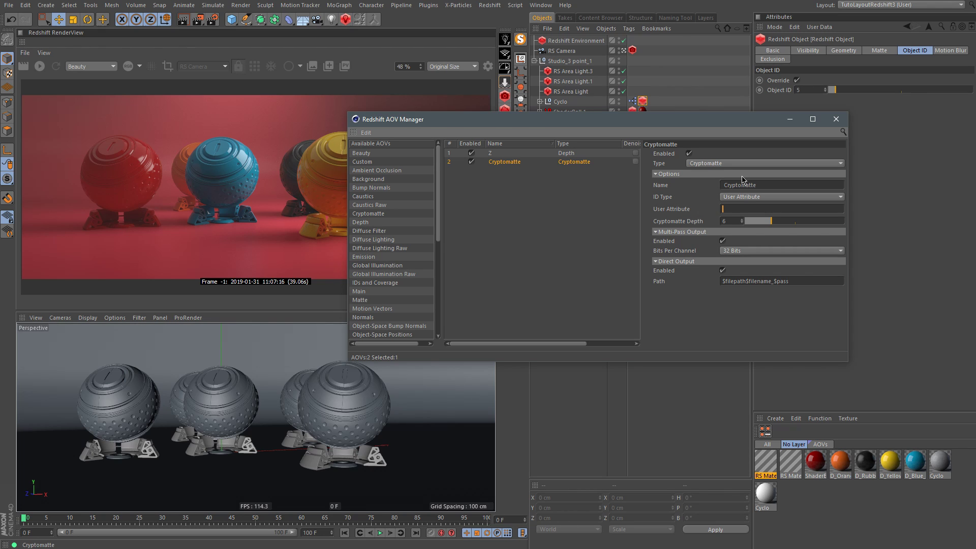
pyautogui.write('matte3')
pyautogui.moveTo(737, 209); pyautogui.dragTo(720, 209)
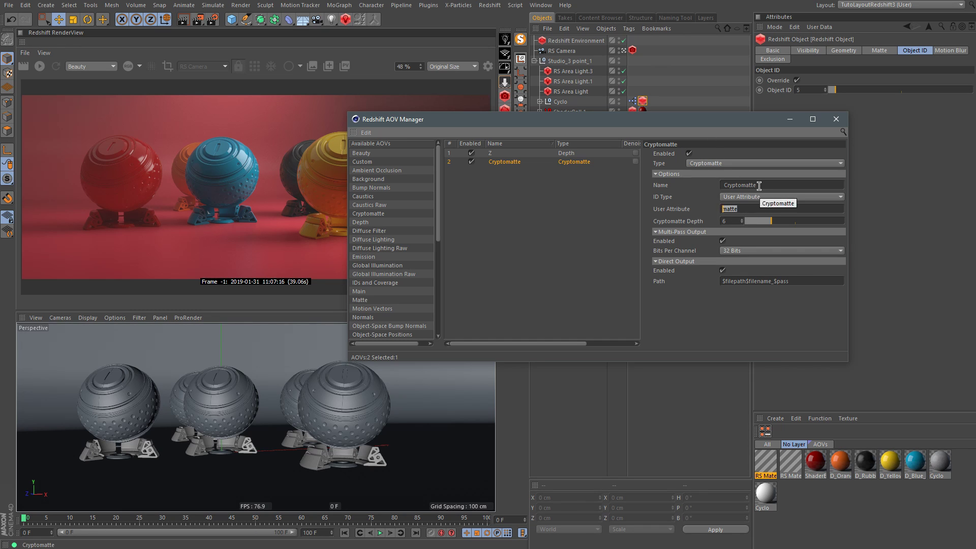
pyautogui.moveTo(693, 120); pyautogui.dragTo(656, 125)
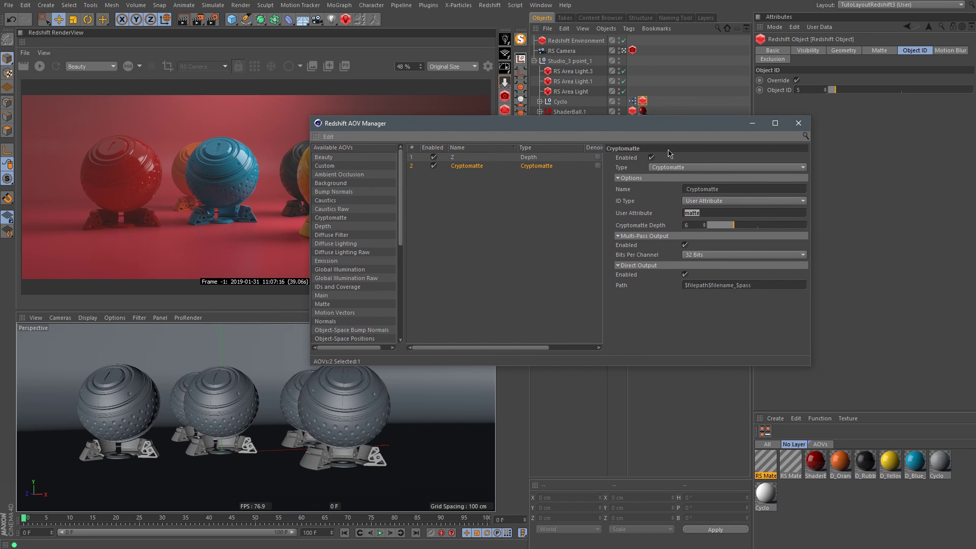
pyautogui.click(798, 124)
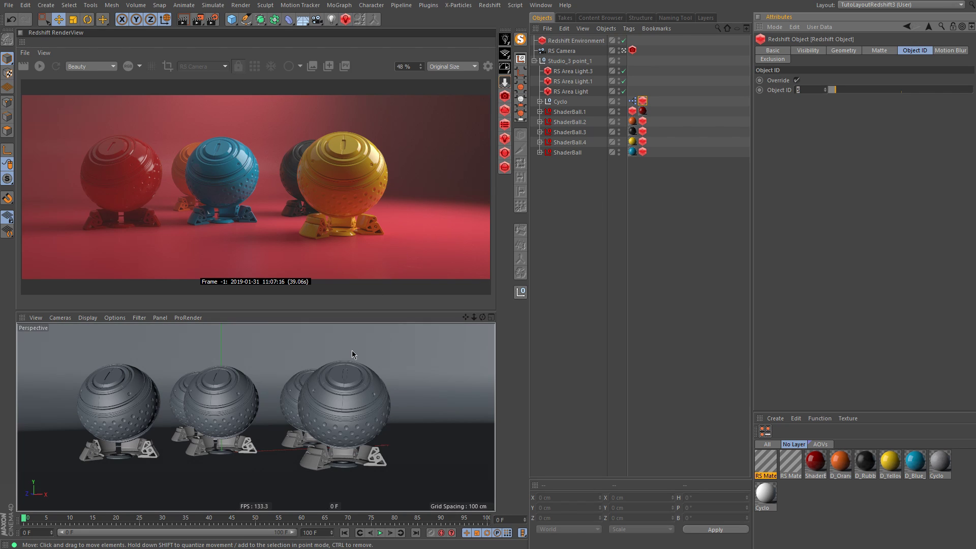
# Unfold ShaderBall's hierarchy through Subdivided and Symmetry down to the MiddleCasing object and select it.
pyautogui.click(341, 380)
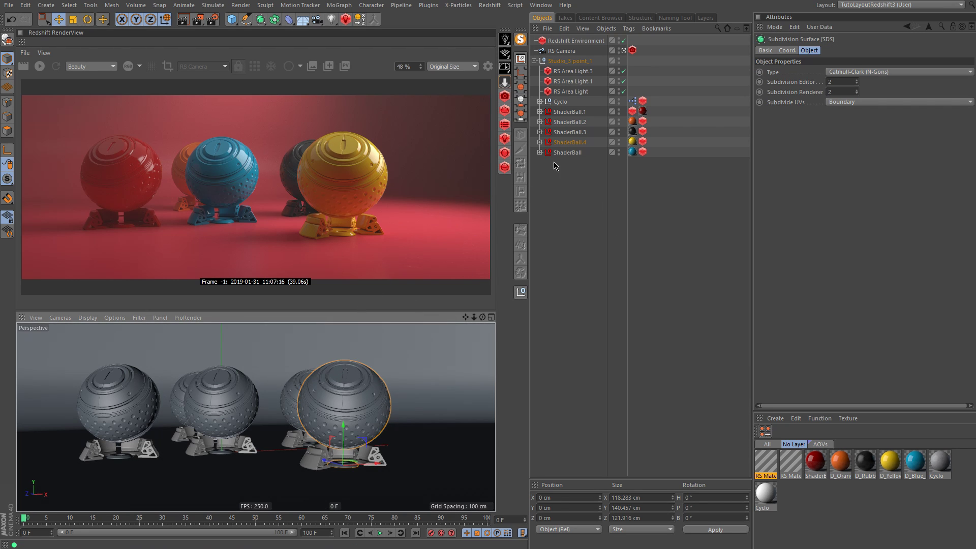
pyautogui.click(549, 144)
pyautogui.click(540, 152)
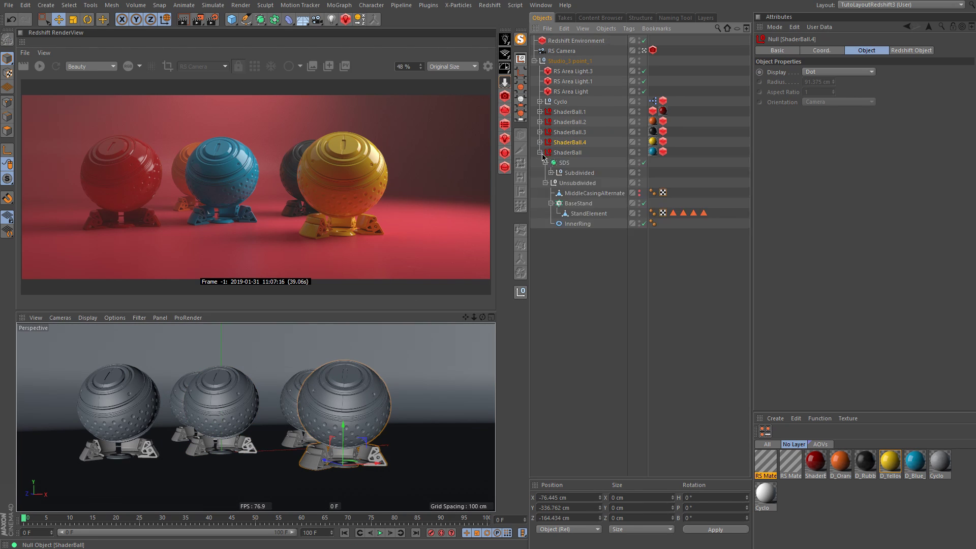
pyautogui.click(596, 194)
pyautogui.click(572, 184)
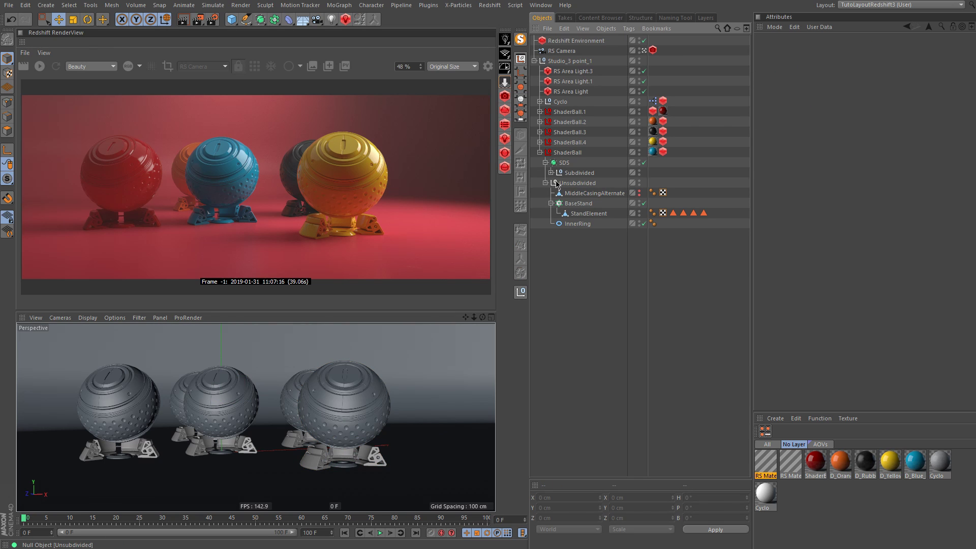
pyautogui.click(545, 183)
pyautogui.click(559, 173)
pyautogui.click(551, 172)
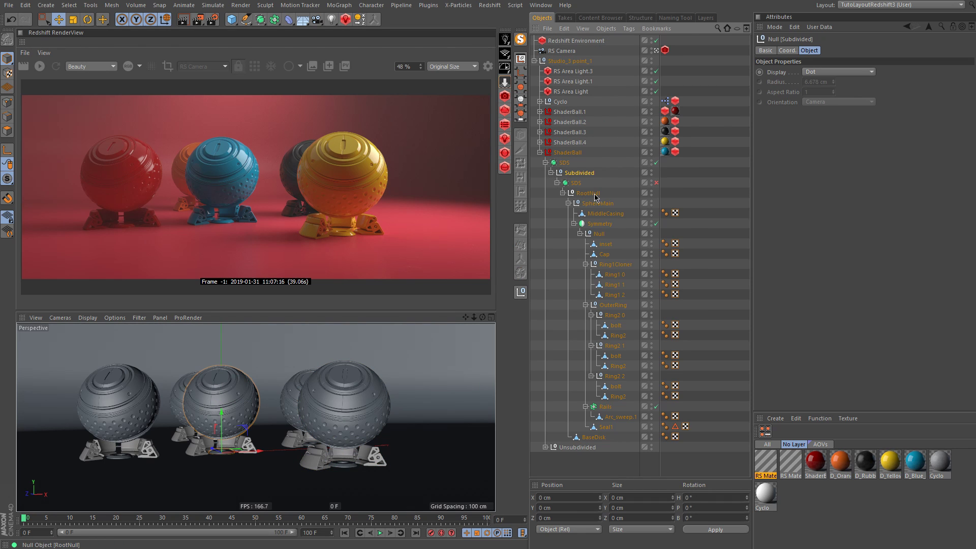
pyautogui.click(573, 223)
pyautogui.click(609, 217)
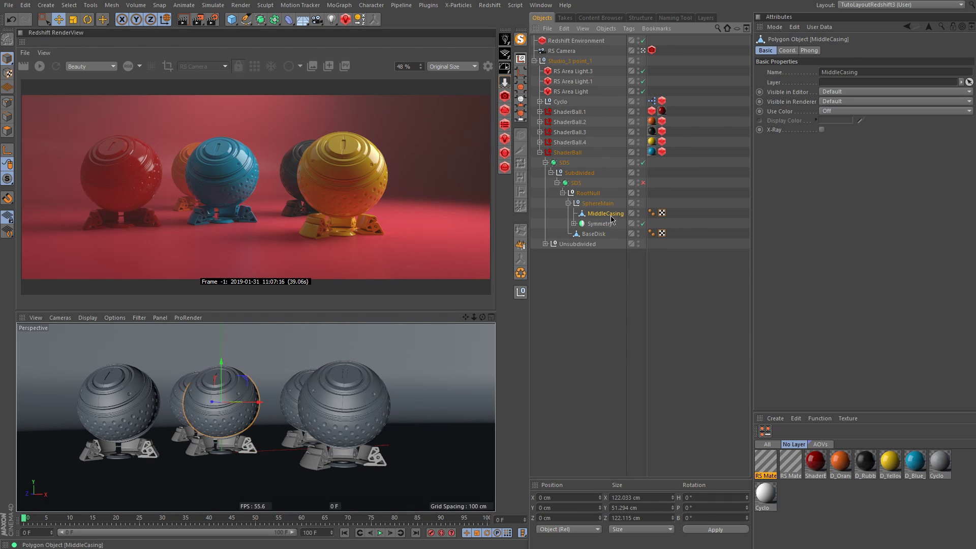
# Undo an accidental move of MiddleCasing, switch off the inner SDS generator, and show its User Data options.
pyautogui.moveTo(260, 402); pyautogui.dragTo(321, 406)
pyautogui.hotkey('ctrl', 'z')
pyautogui.click(643, 182)
pyautogui.click(608, 224)
pyautogui.click(609, 215)
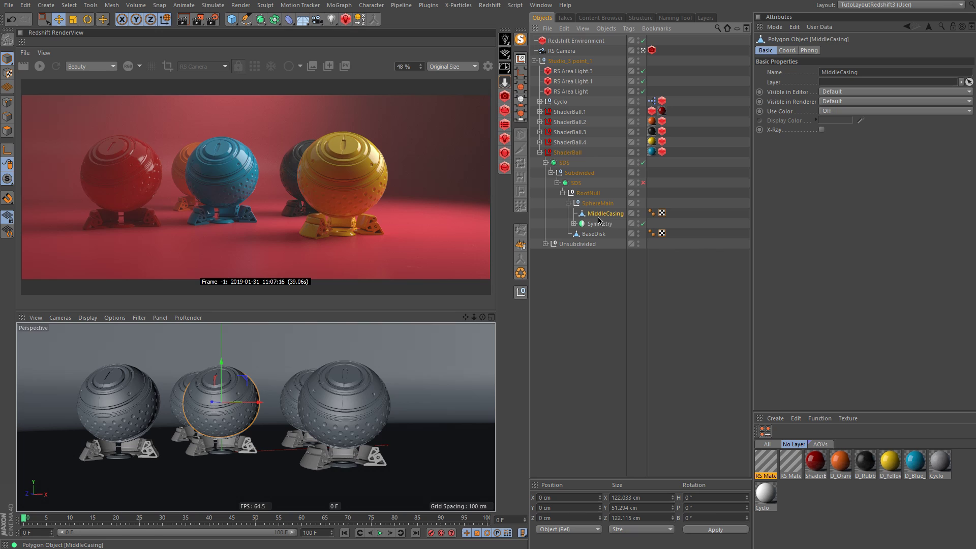
pyautogui.click(824, 30)
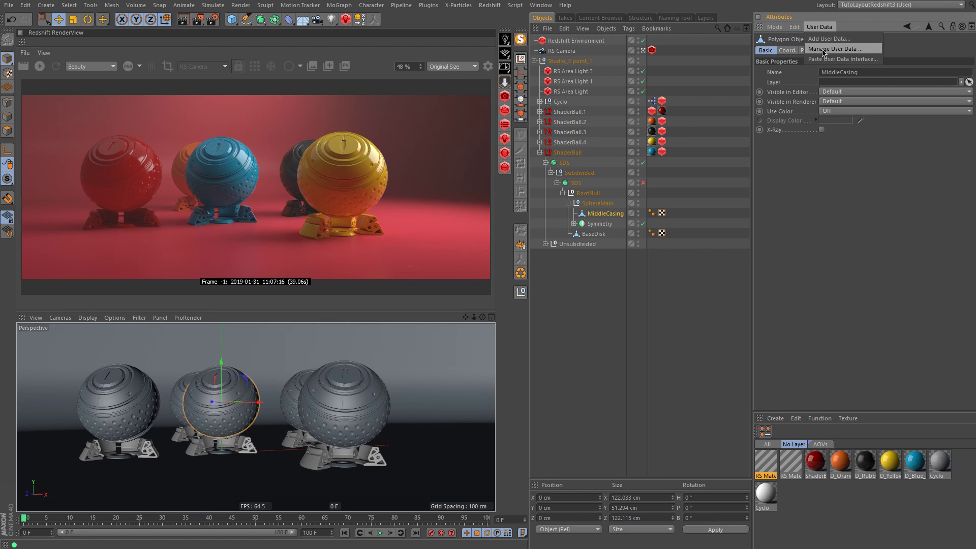
# Add a new user data field named 'matte' with the String data type to MiddleCasing.
pyautogui.click(844, 50)
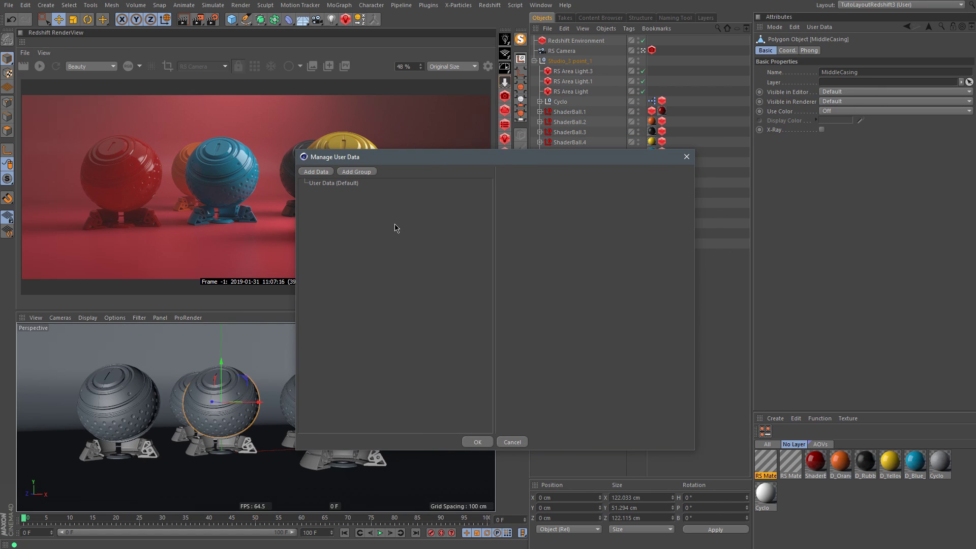
pyautogui.click(328, 172)
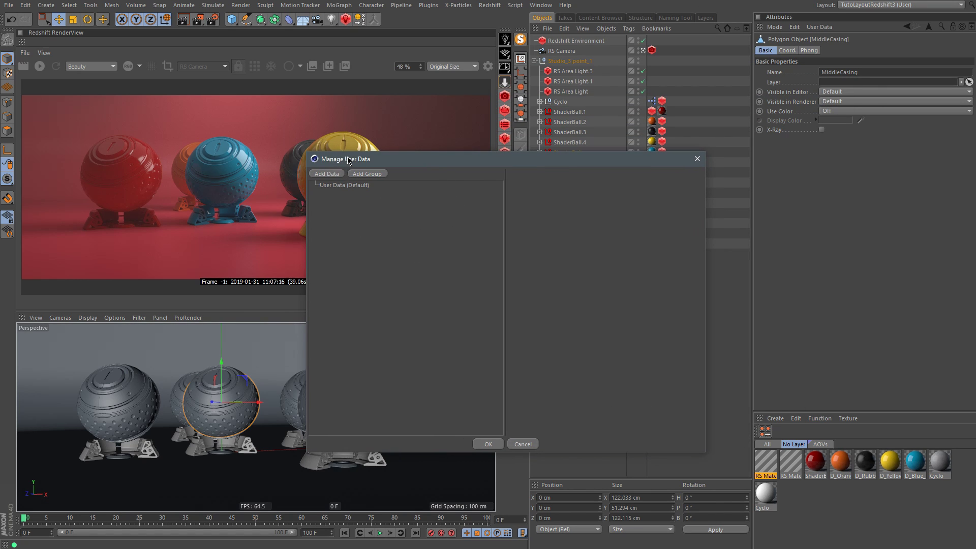
pyautogui.doubleClick(578, 195)
pyautogui.press('Tab')
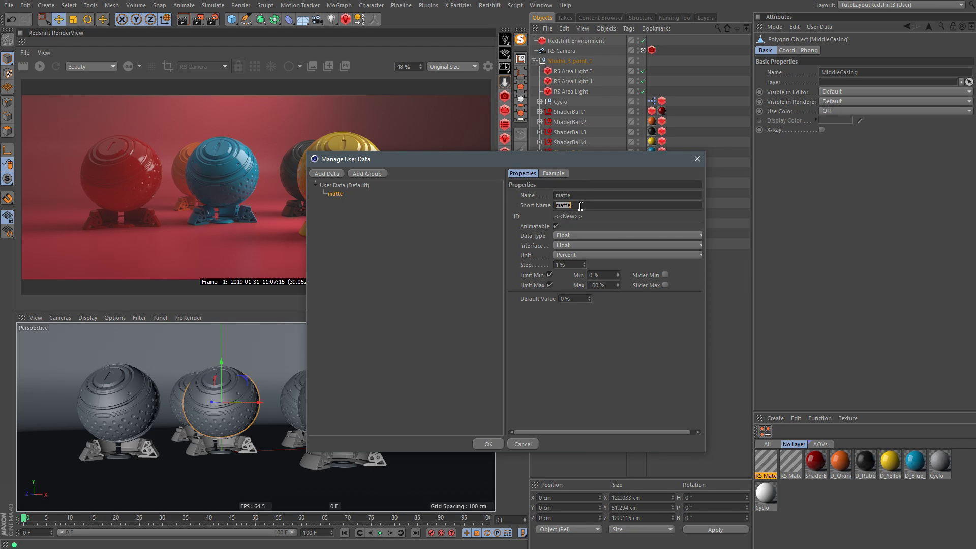
pyautogui.click(577, 235)
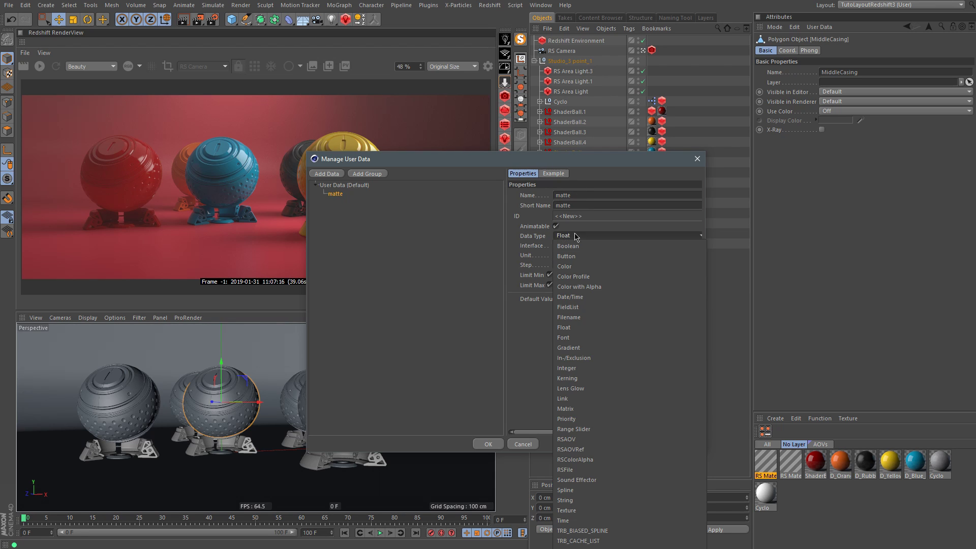
pyautogui.click(589, 490)
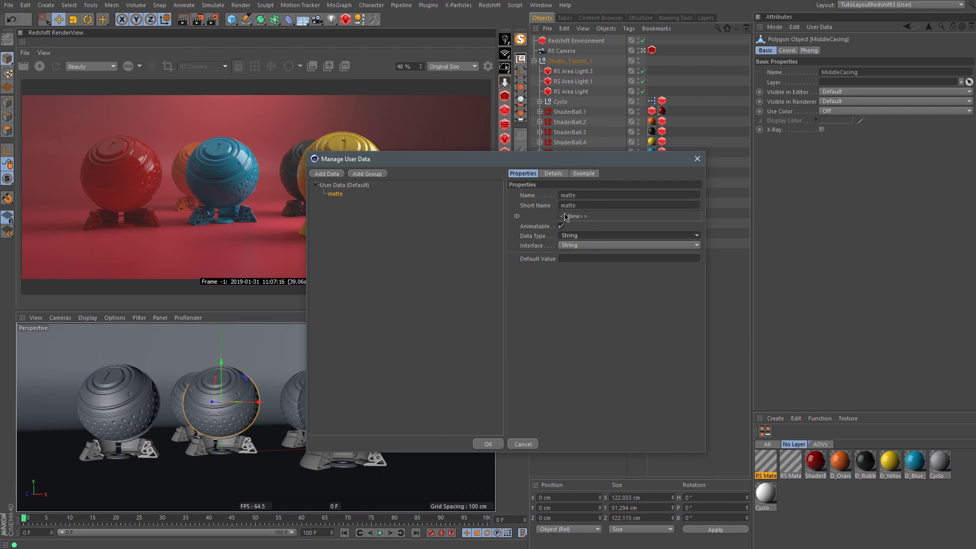
# Copy the matte user data entry's definition.
pyautogui.click(320, 202)
pyautogui.click(337, 195)
pyautogui.rightClick(338, 196)
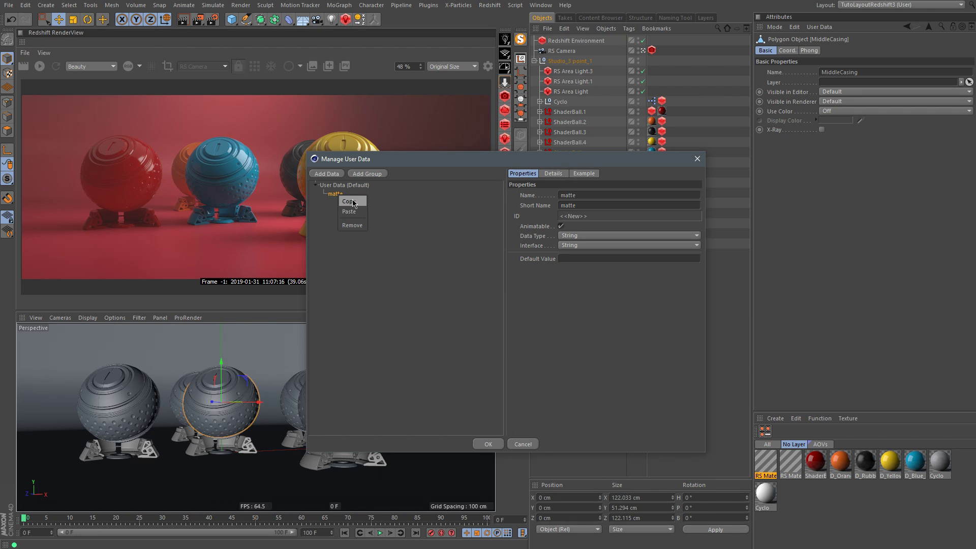
pyautogui.click(351, 202)
# Confirm the user data manager, then select the MiddleCasing object inside ShaderBall.1.
pyautogui.click(500, 445)
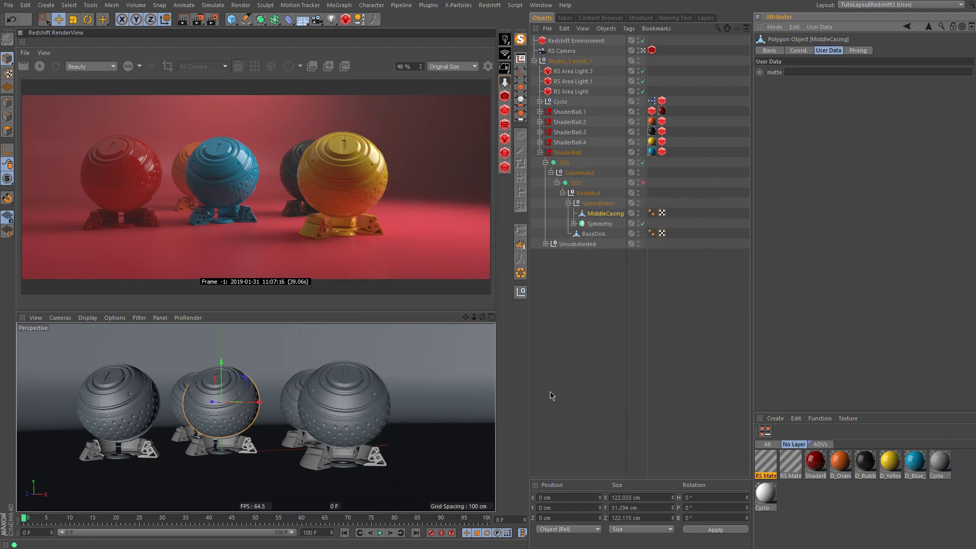
pyautogui.click(541, 152)
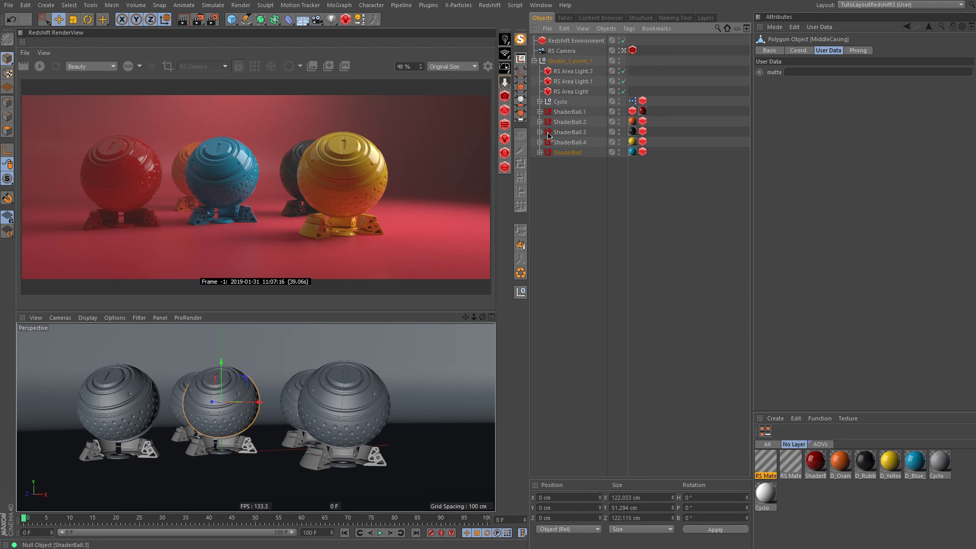
pyautogui.click(540, 133)
pyautogui.click(568, 134)
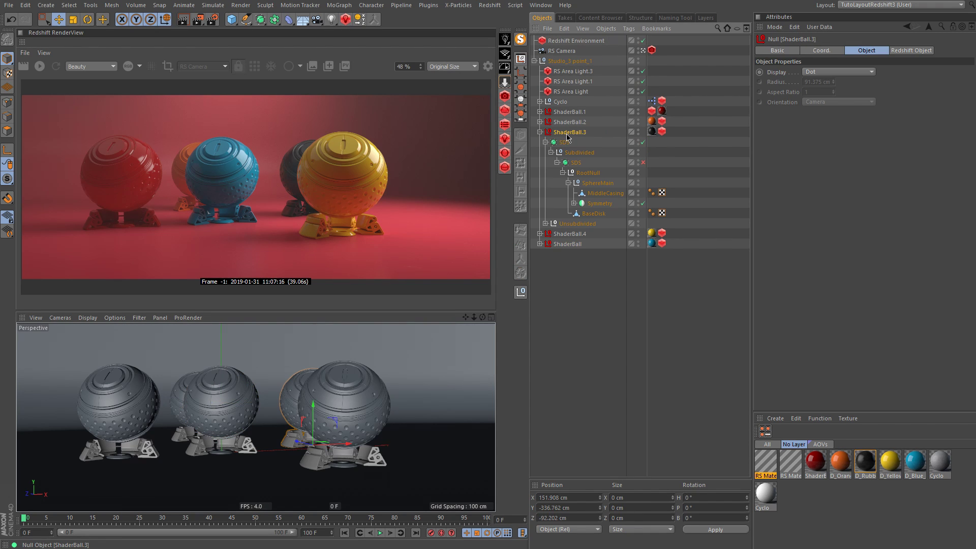
pyautogui.click(540, 132)
pyautogui.click(562, 114)
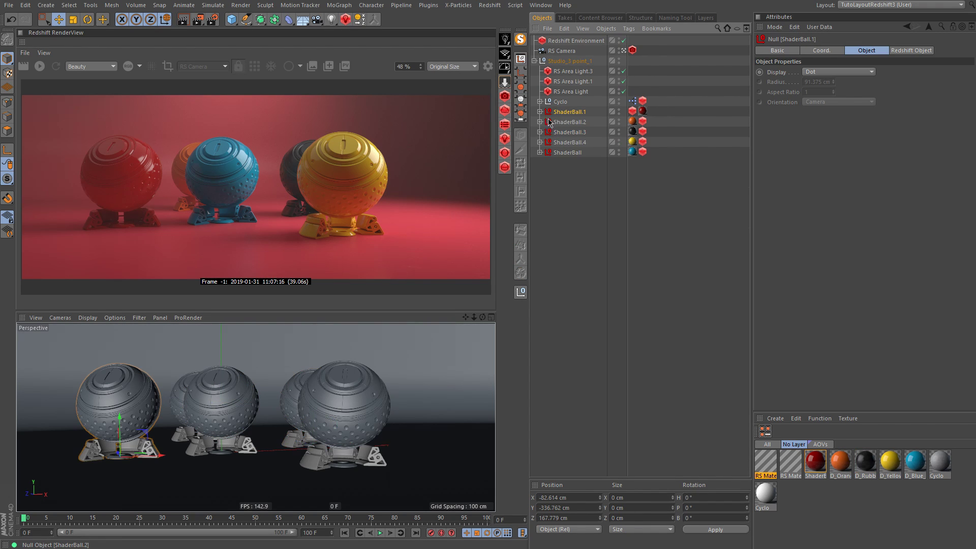
pyautogui.click(539, 112)
pyautogui.click(608, 173)
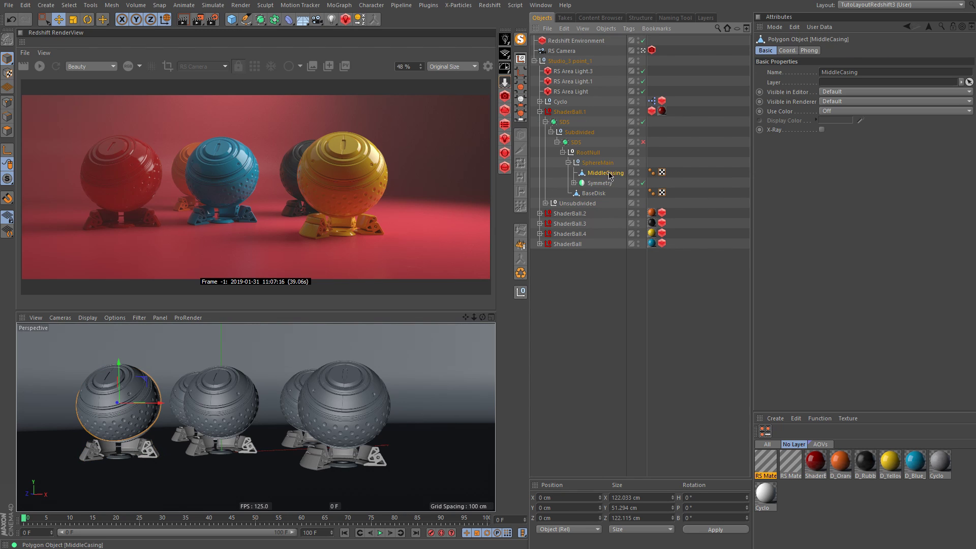
# Paste the copied String 'matte' field into MiddleCasing's default User Data group and confirm.
pyautogui.click(818, 27)
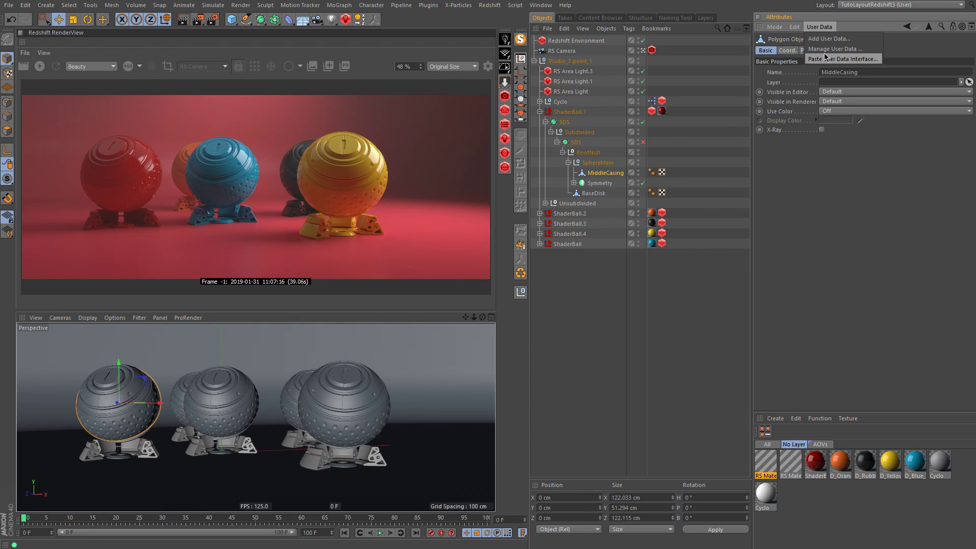
pyautogui.click(835, 49)
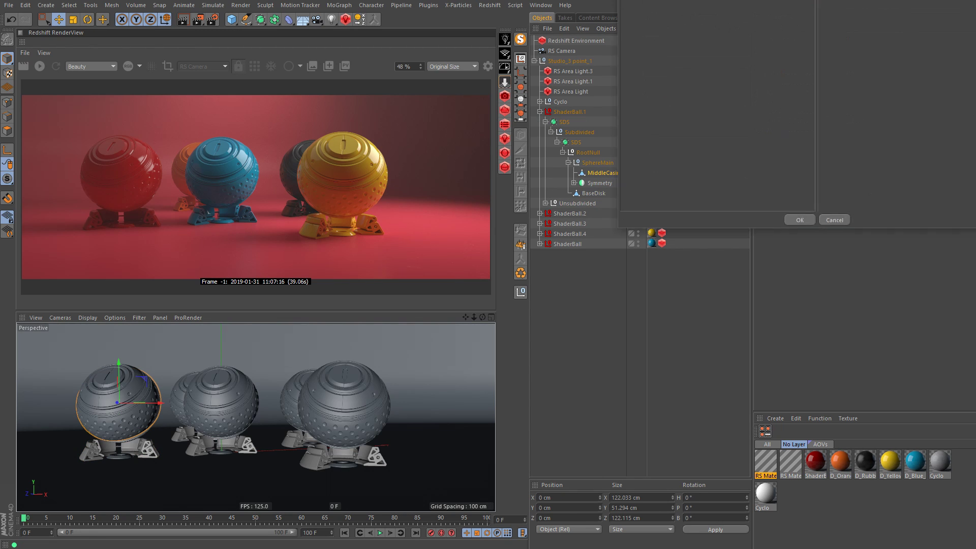
pyautogui.rightClick(376, 133)
pyautogui.click(400, 150)
pyautogui.click(358, 137)
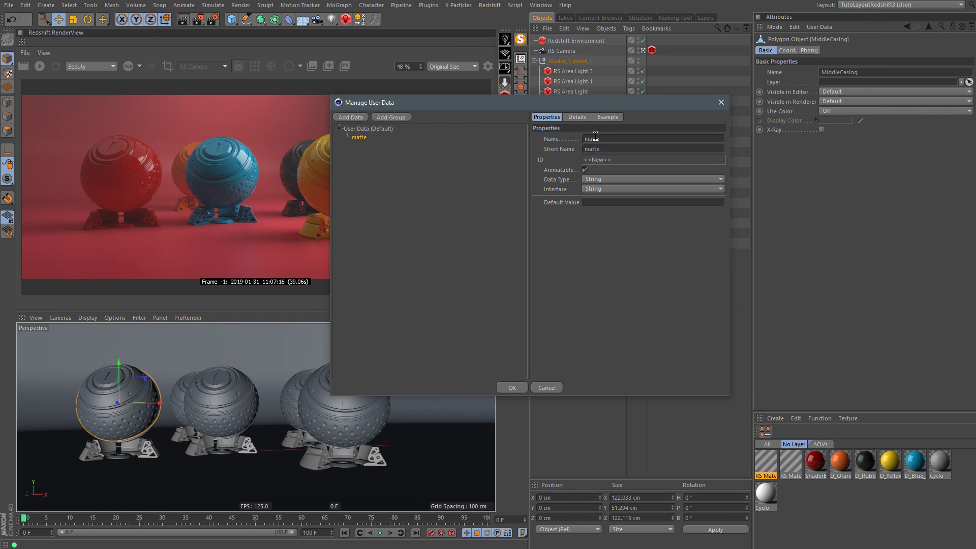
pyautogui.click(507, 388)
pyautogui.click(591, 330)
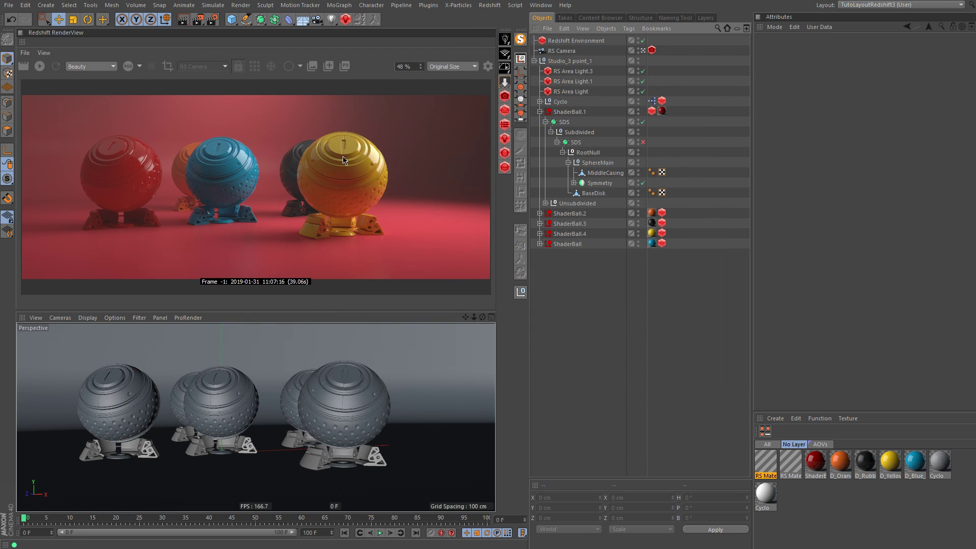
# Re-render the scene to the Picture Viewer, overwriting the existing render files.
pyautogui.click(198, 20)
pyautogui.click(487, 309)
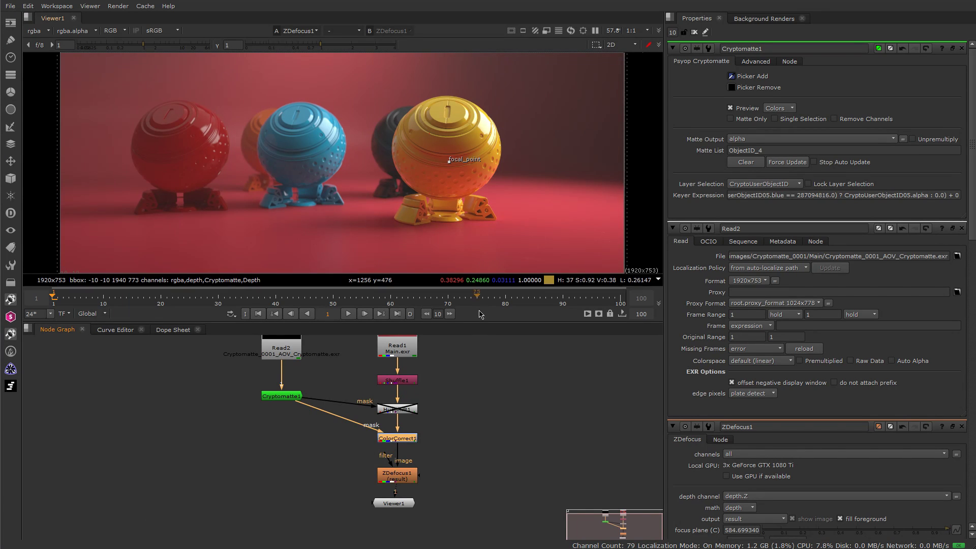
pyautogui.scroll(2, 454, 427)
pyautogui.click(455, 427)
pyautogui.moveTo(284, 382); pyautogui.dragTo(284, 385)
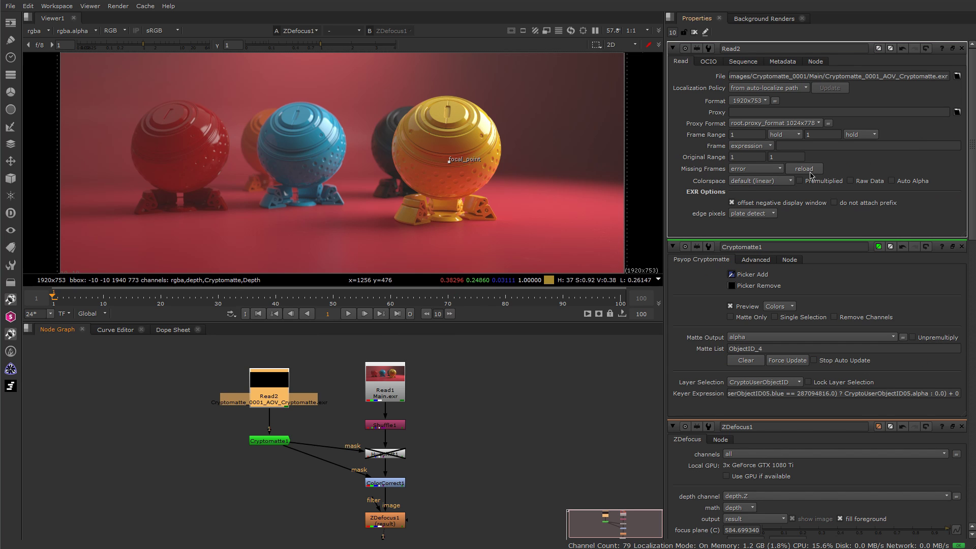
pyautogui.moveTo(277, 446); pyautogui.dragTo(288, 427, button='middle')
# Clear Cryptomatte1's matte list and switch its layer to CryptoAsset.
pyautogui.click(281, 421)
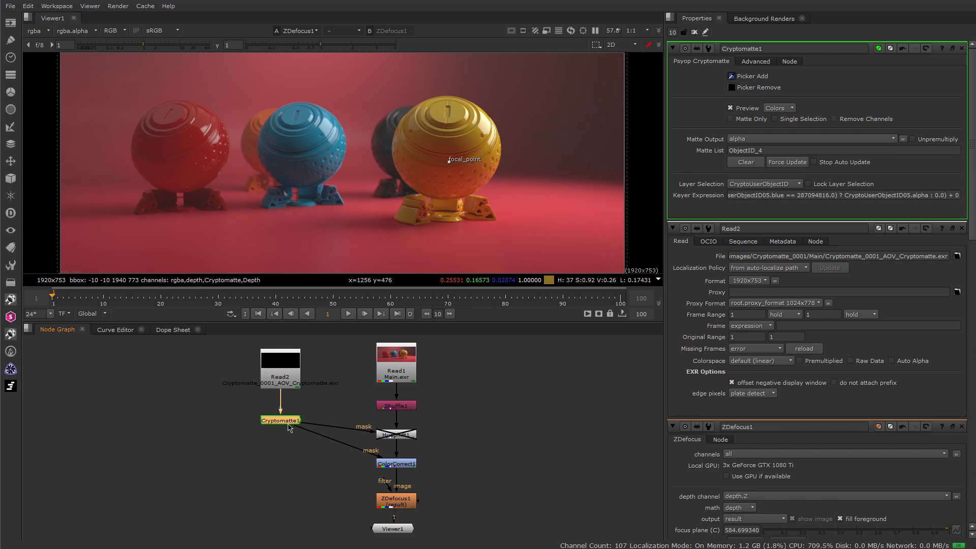
pyautogui.click(761, 163)
pyautogui.click(764, 184)
pyautogui.click(791, 166)
pyautogui.click(291, 421)
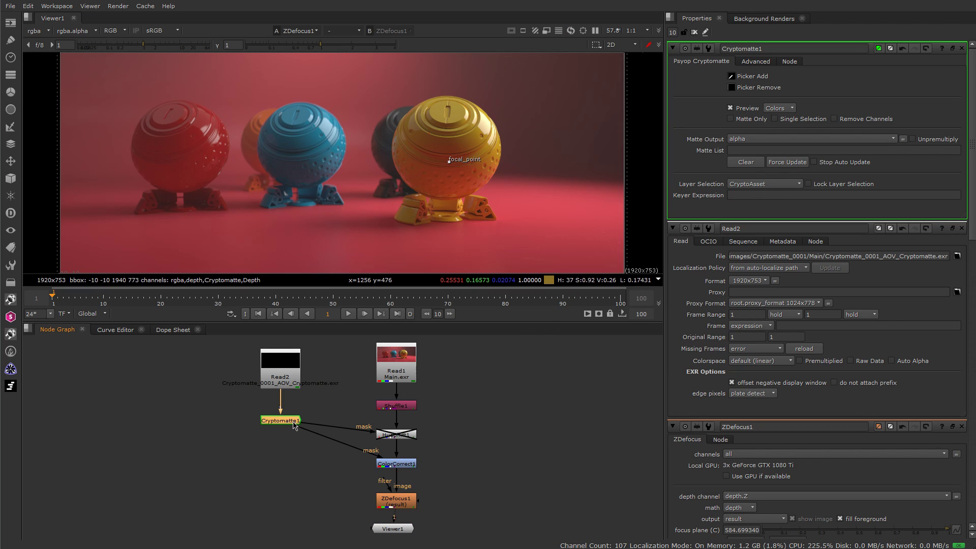
# Pick the two crescent-shaped casings into Cryptomatte1's matte so they preview in yellow.
pyautogui.press('1')
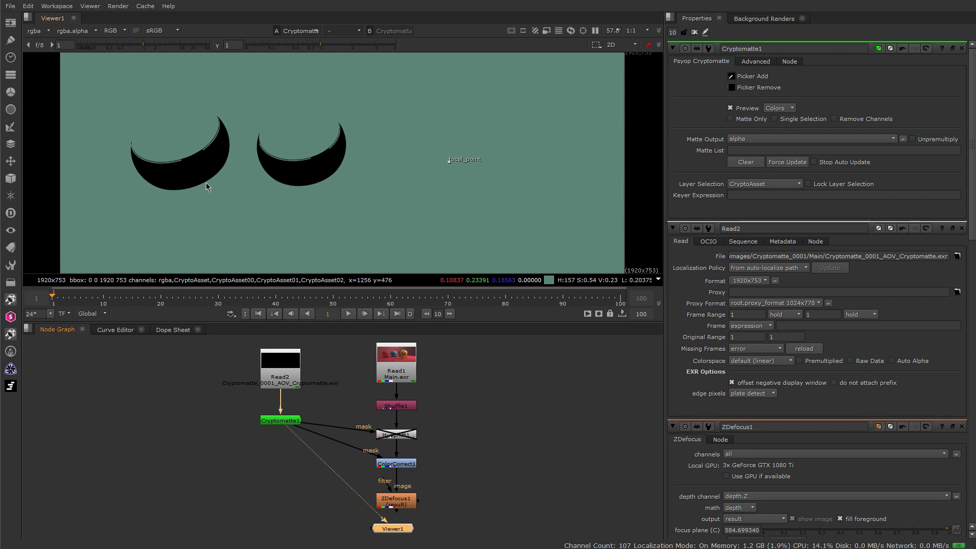
pyautogui.click(297, 422)
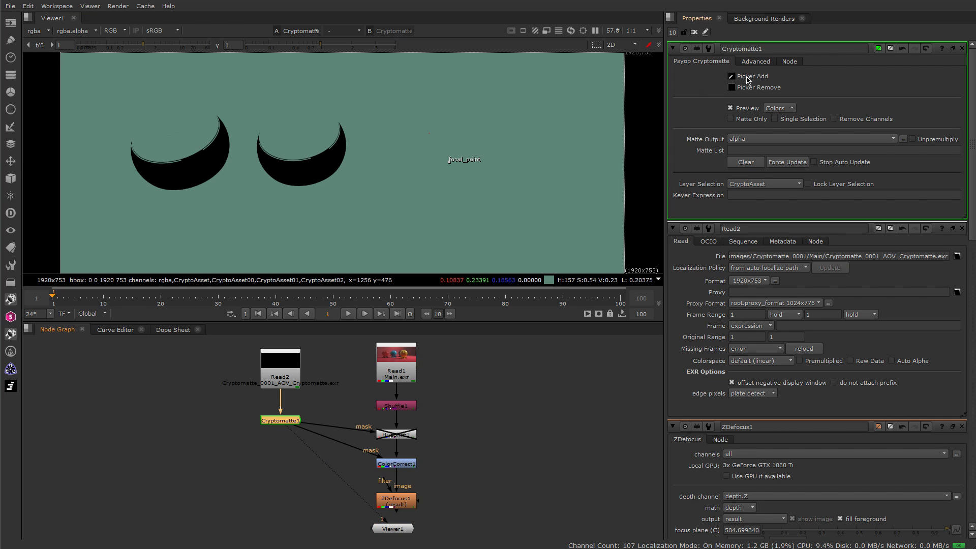
pyautogui.keyDown('ctrl'); pyautogui.click(205, 167); pyautogui.keyUp('ctrl')
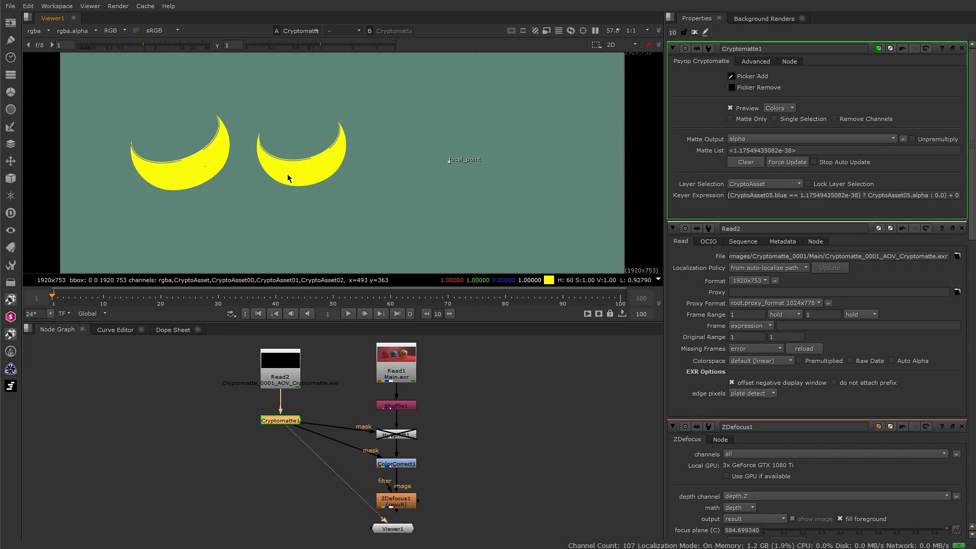
pyautogui.click(412, 499)
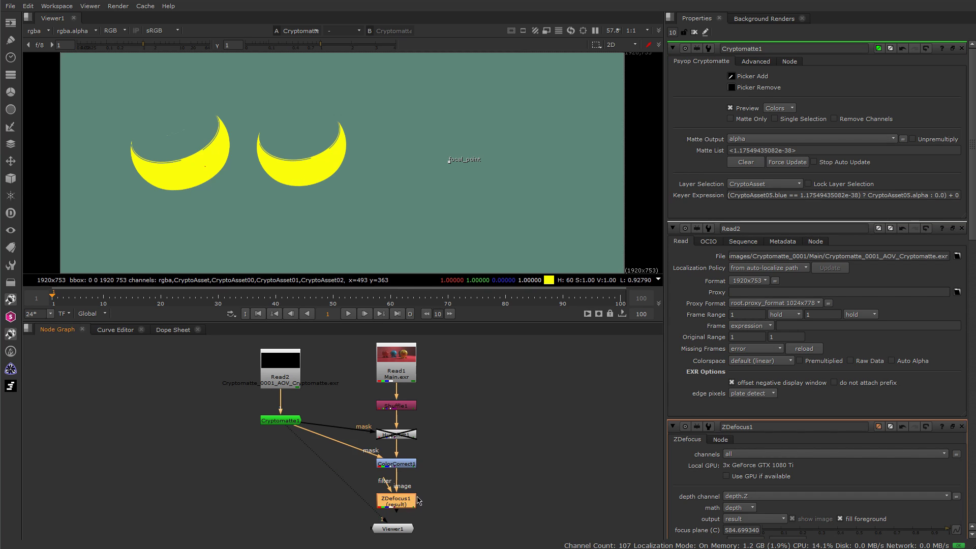
# View the ZDefocus1 render and disable ColorCorrect1 to bypass the colour correction.
pyautogui.press('1')
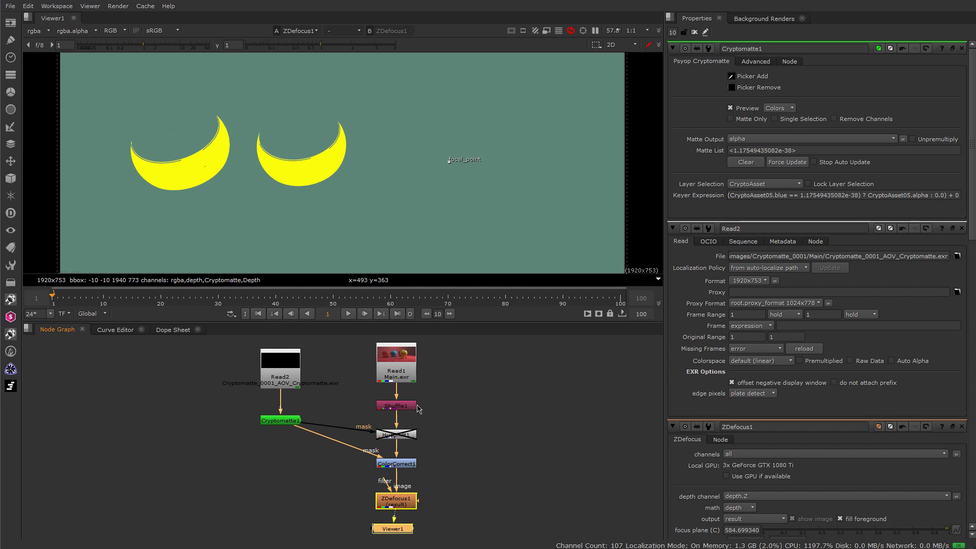
pyautogui.click(464, 362)
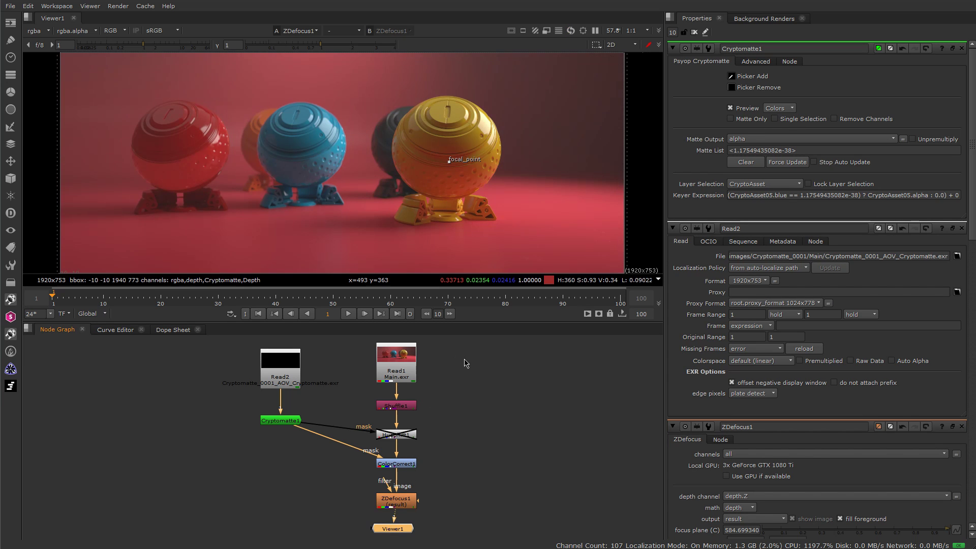
pyautogui.click(407, 464)
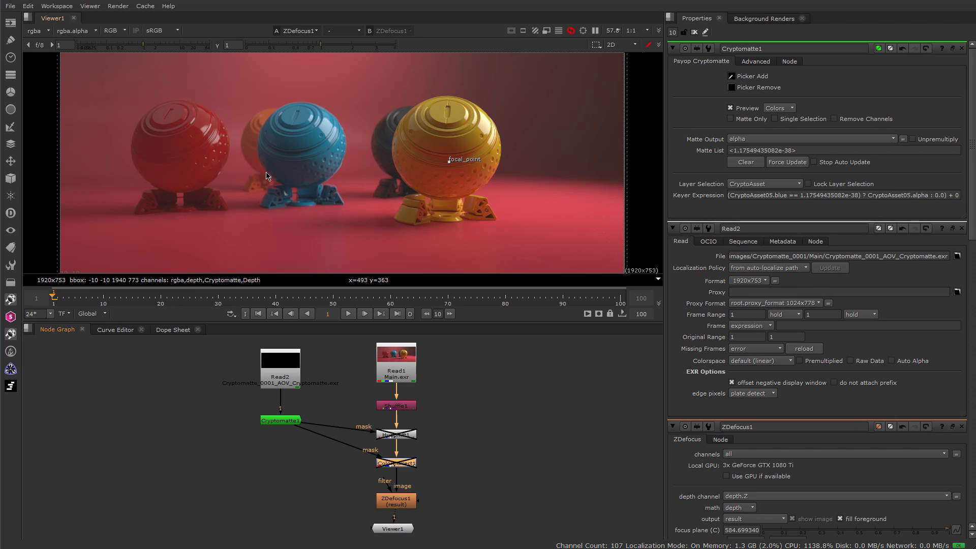
pyautogui.press('d')
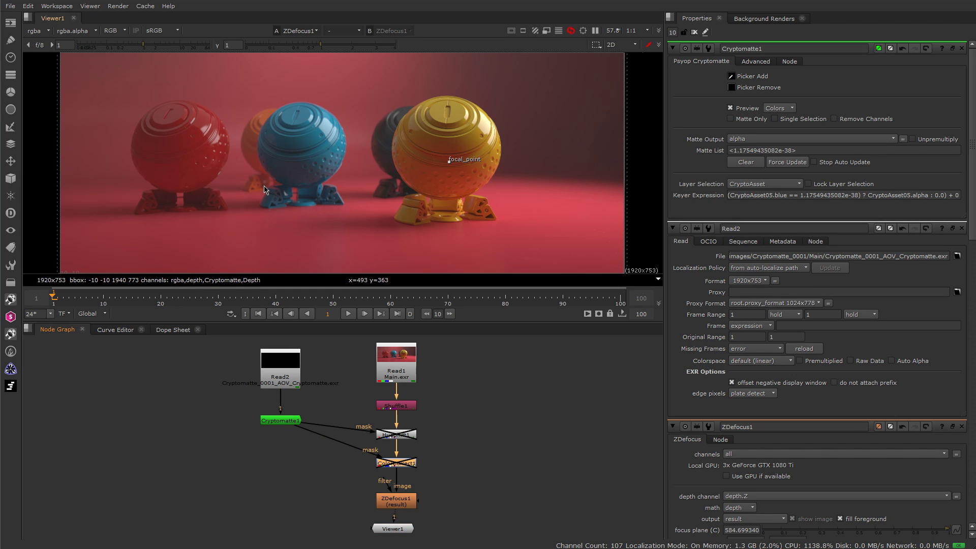